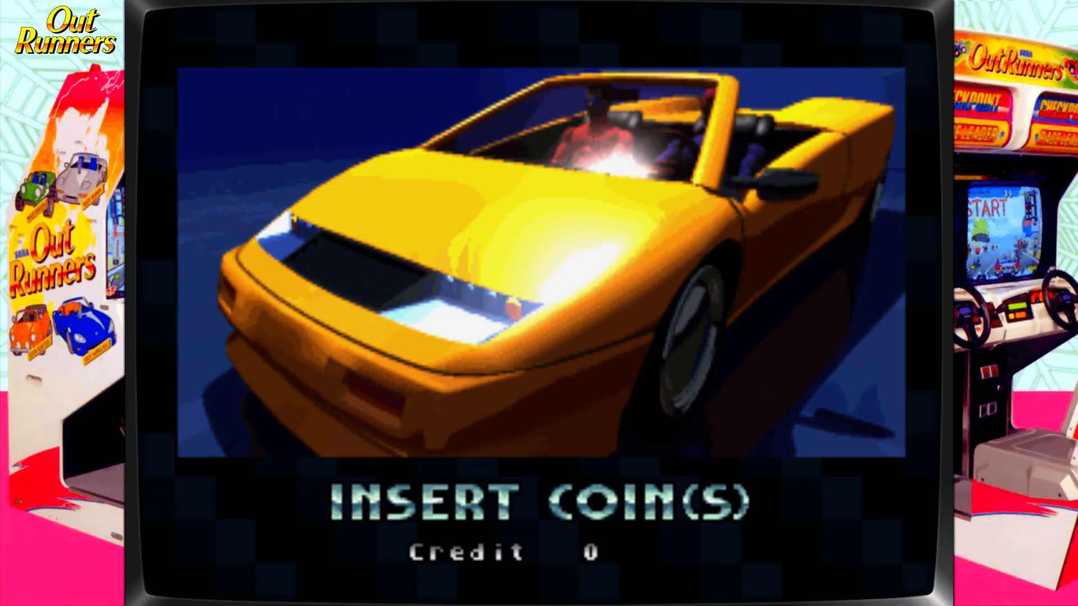
- Bring up MAME's Video Options for Screen #0 over the OutRunners attract screen
key(Tab)
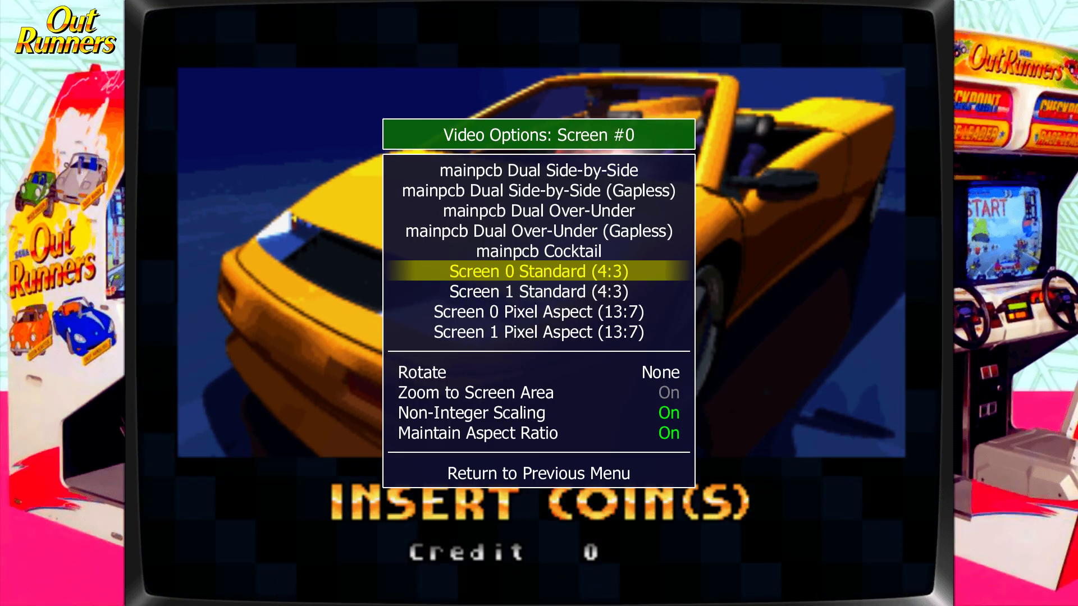
- Back out of Video Options to MAME's main menu and highlight Input Settings
key(Up)
key(Up)
key(Up)
key(Up)
key(Up)
key(Up)
key(Return)
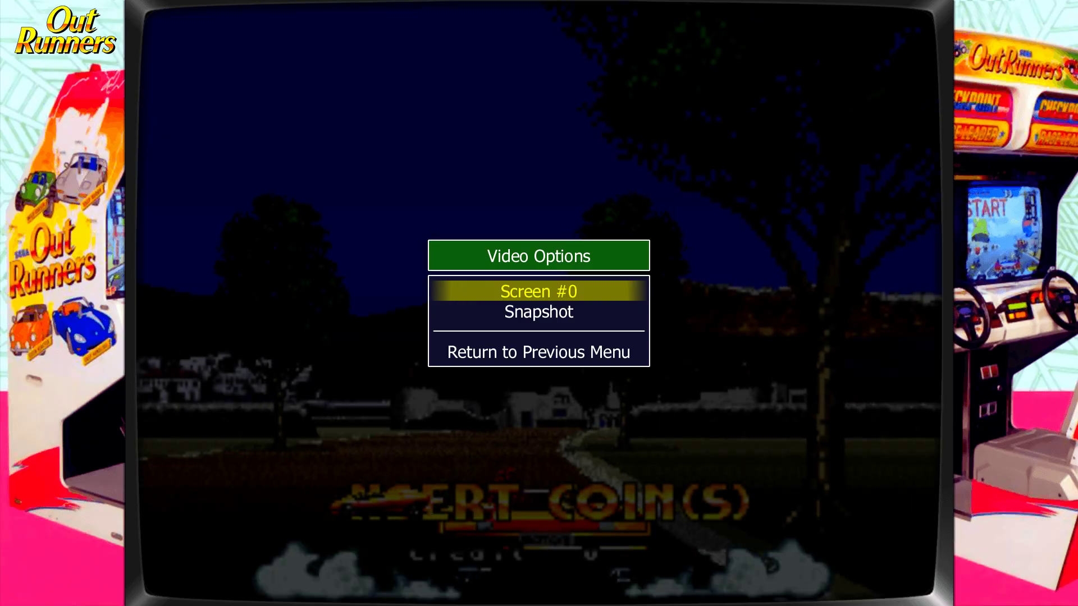
key(Down)
key(Down)
key(Return)
key(Up)
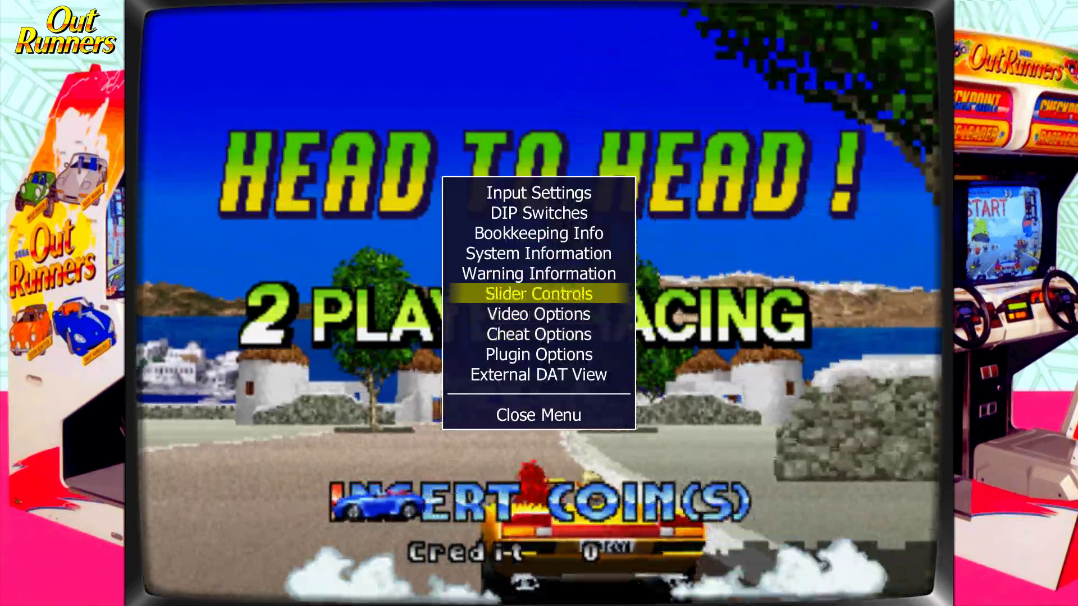
key(Up)
key(Up)
key(Up)
key(Up)
key(Up)
key(Tab)
key(Tab)
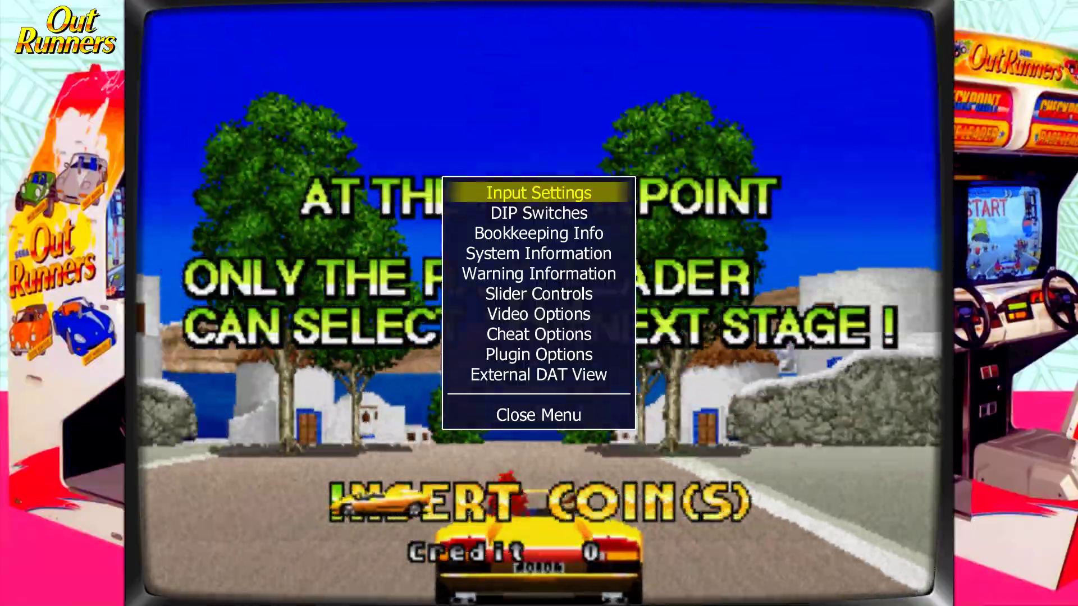
key(Down)
key(Down)
key(Down)
key(Down)
key(Up)
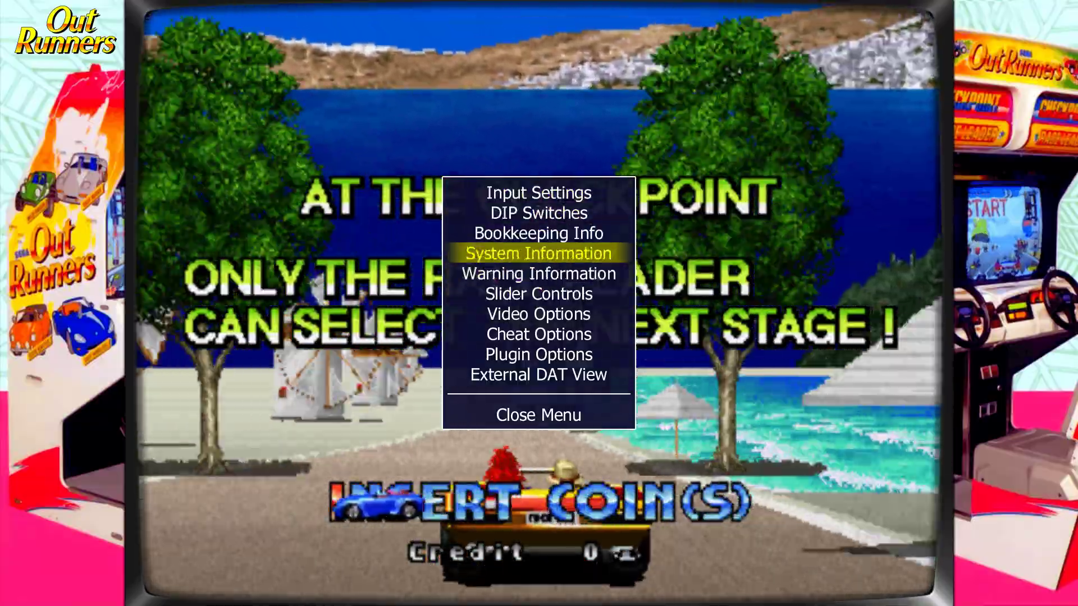
key(Up)
key(Up)
key(Up)
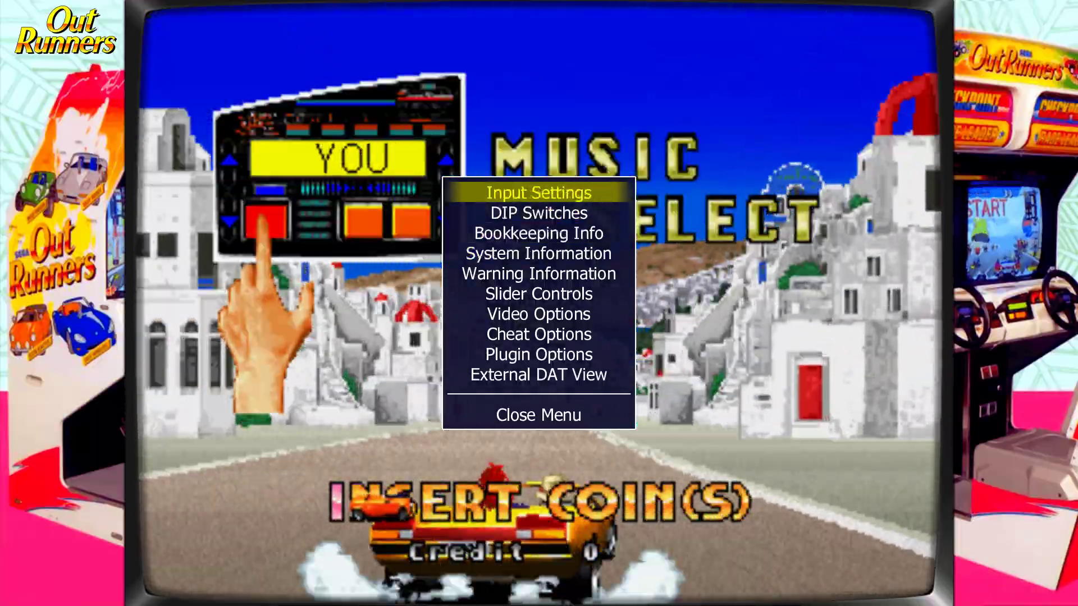
- Open Input Settings and enter Input Assignments (this system) for OutRunners
key(Return)
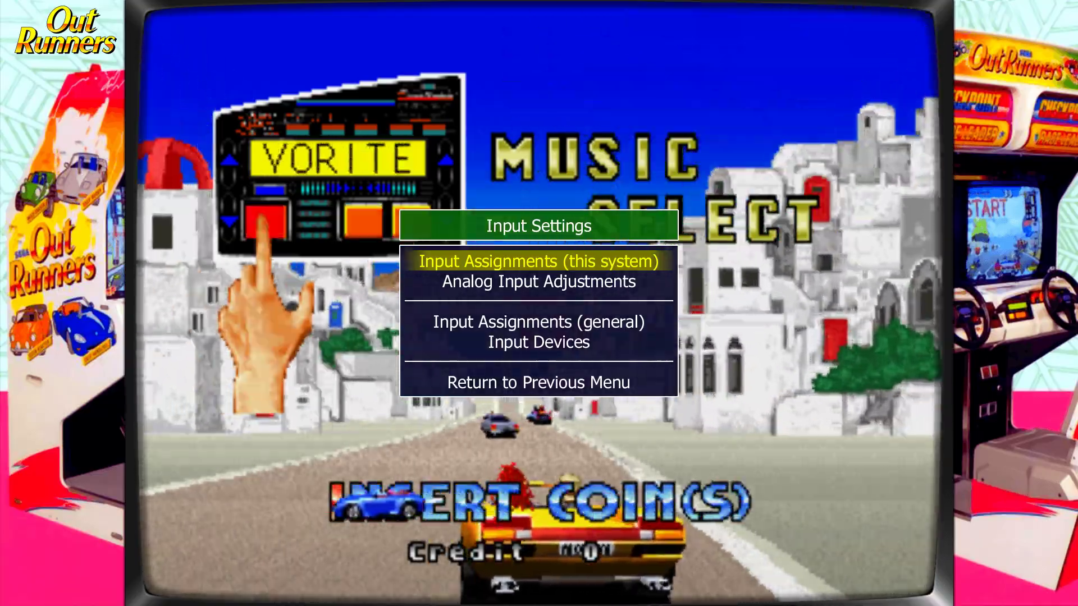
key(Down)
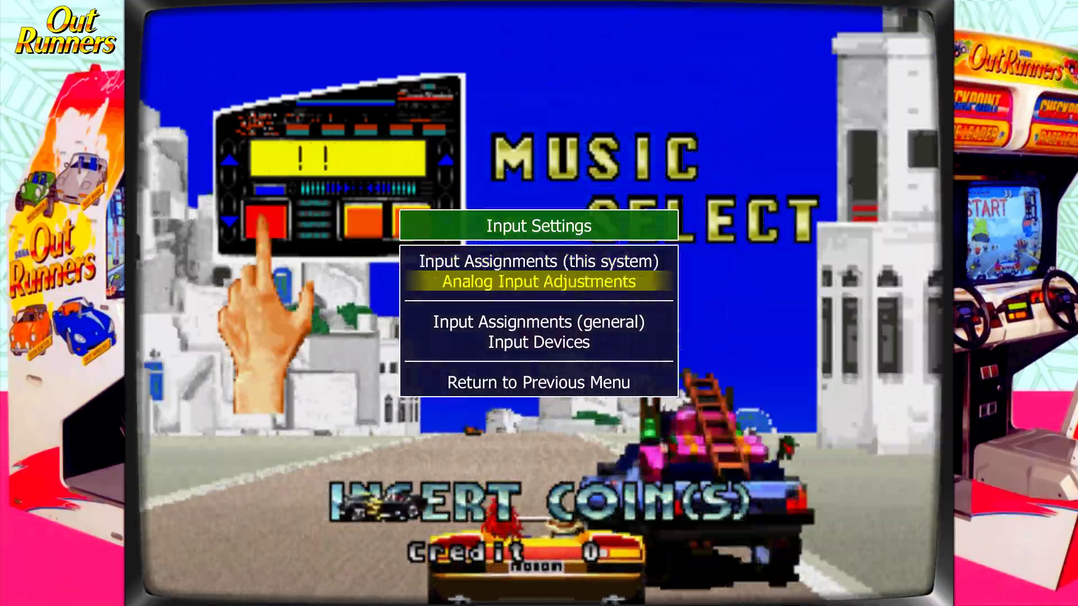
key(Down)
key(Down)
key(Up)
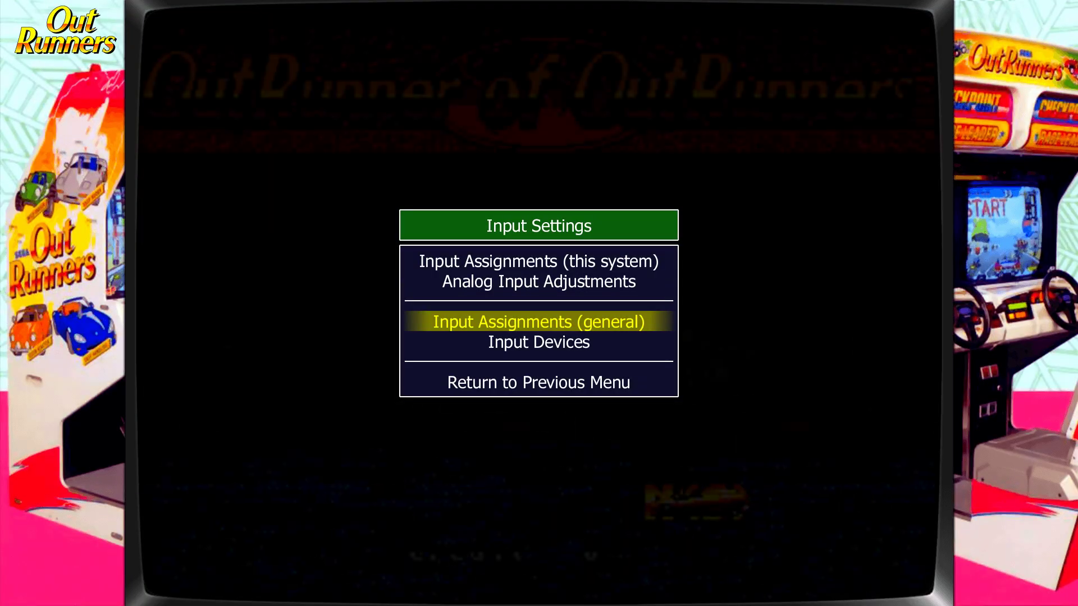
key(Up)
key(Up)
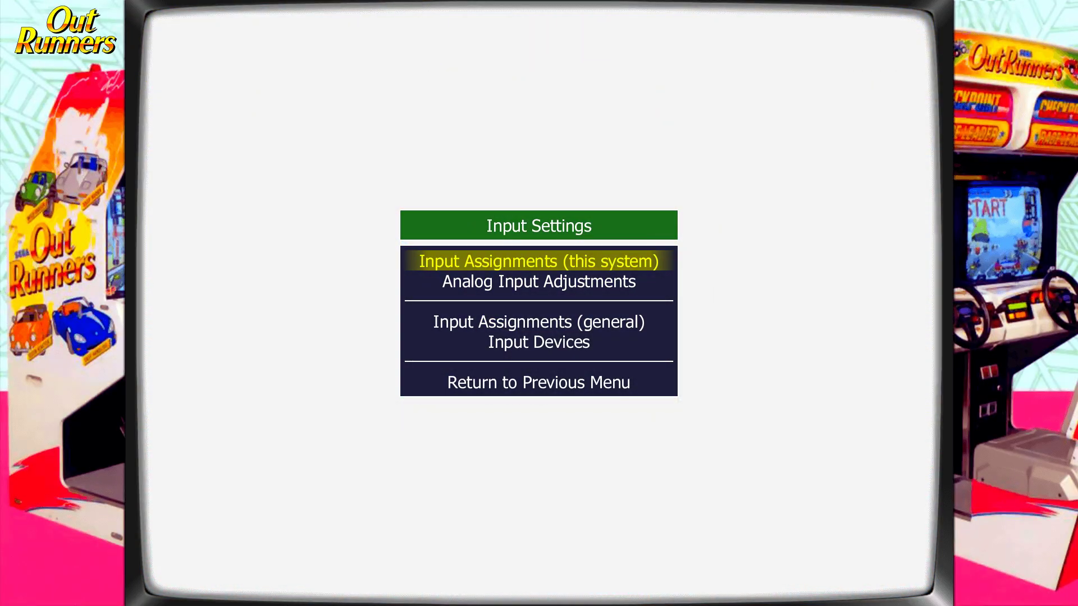
key(Return)
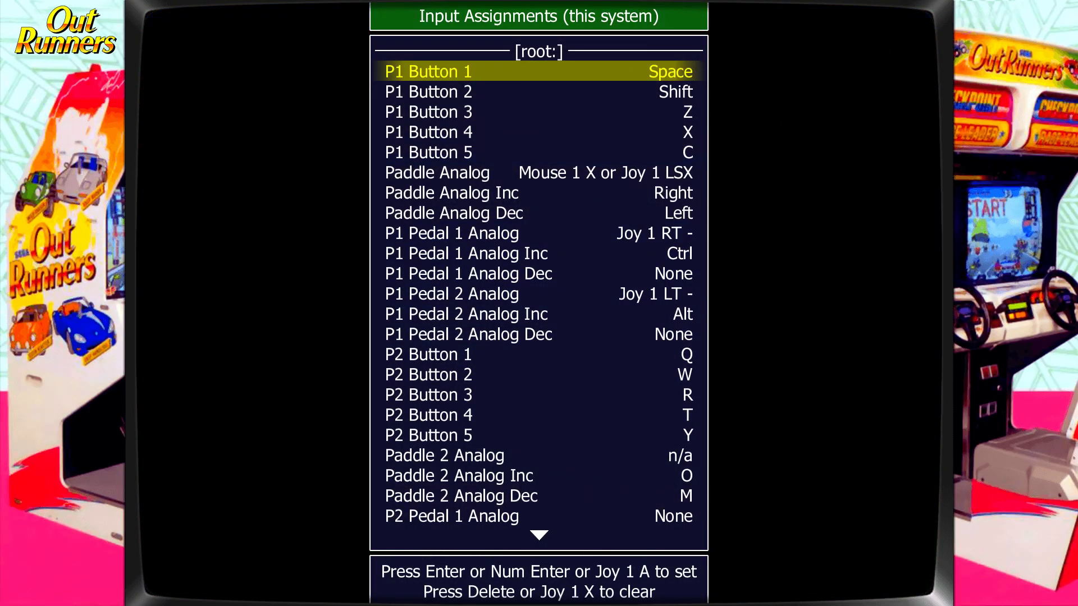
key(Down)
key(Down)
key(Down)
key(Down)
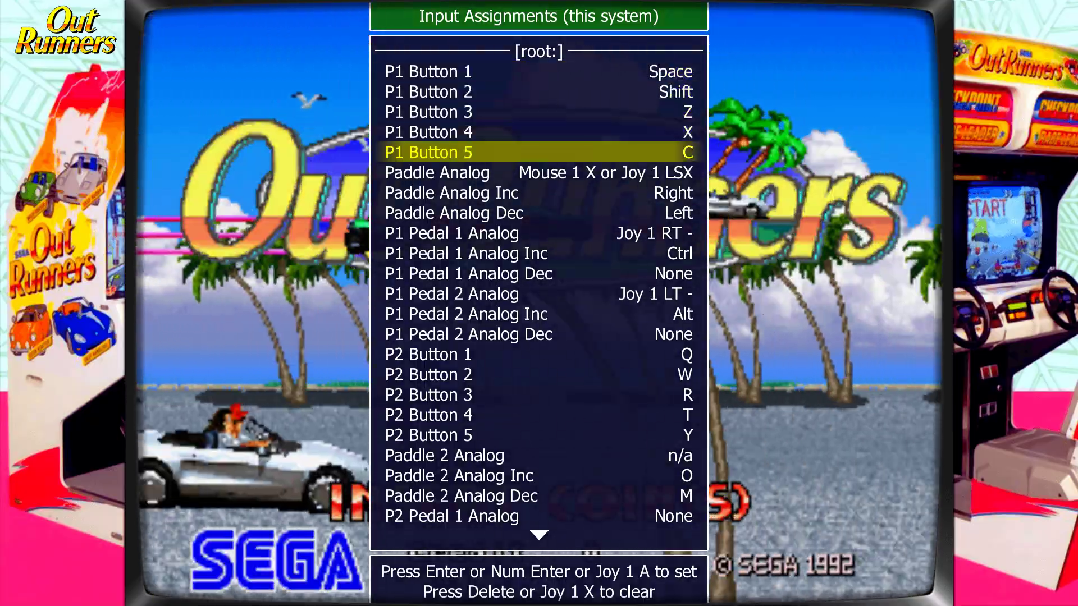
key(Up)
key(Up)
key(Up)
key(Up)
key(Down)
key(Down)
key(Down)
key(Down)
key(Down)
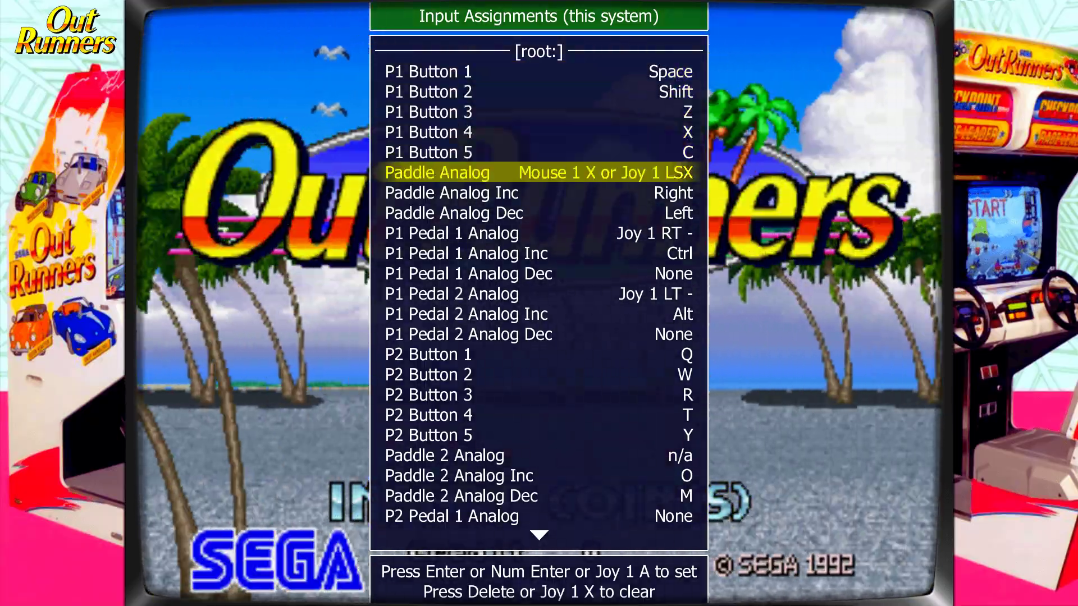
key(Down)
key(Up)
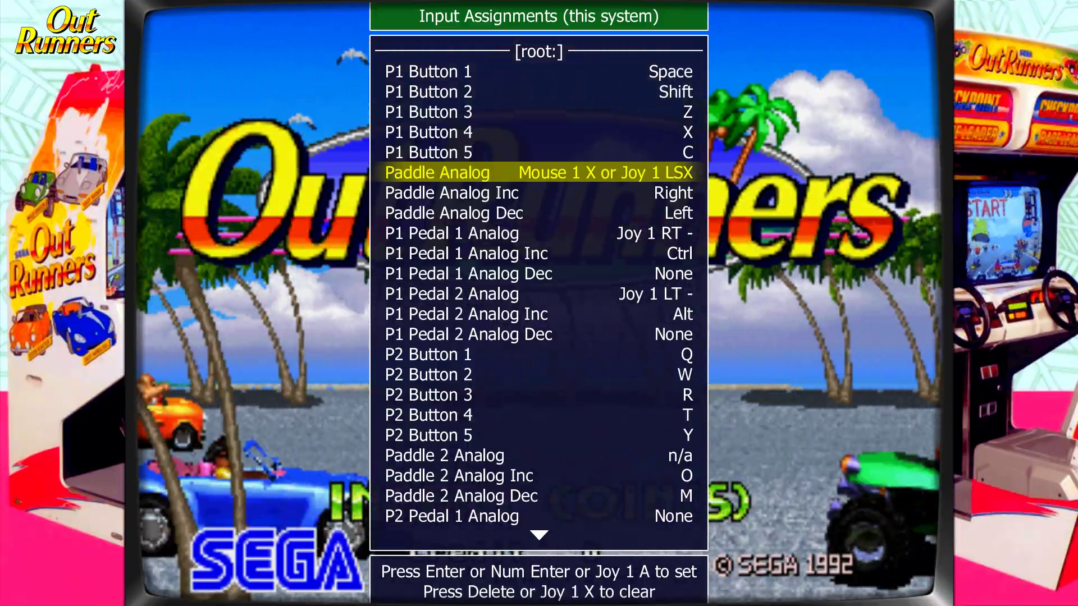
key(Down)
key(Down)
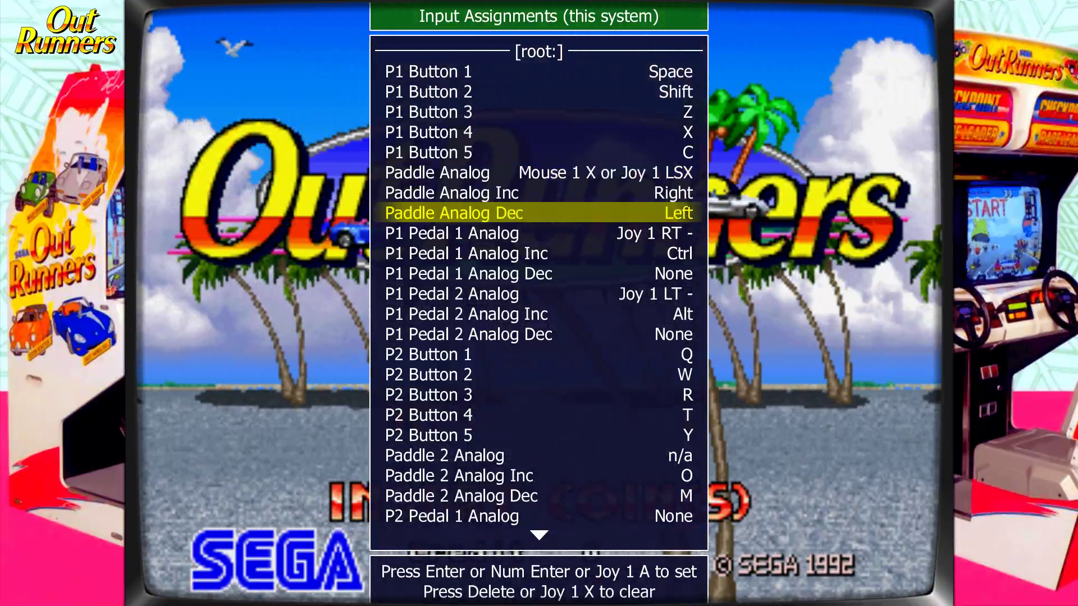
key(Up)
key(Up)
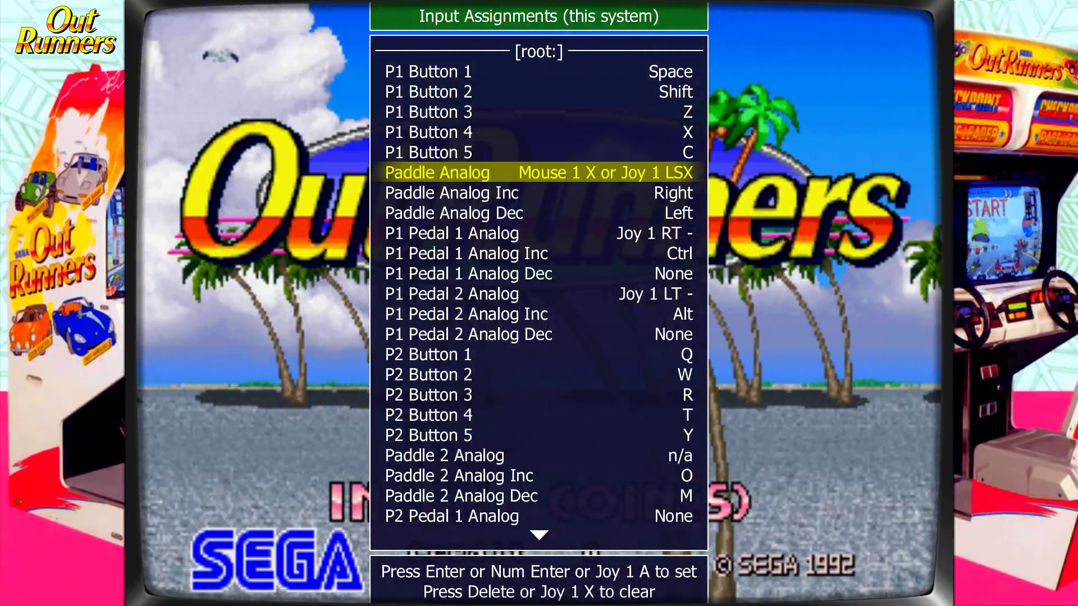
key(Down)
key(Down)
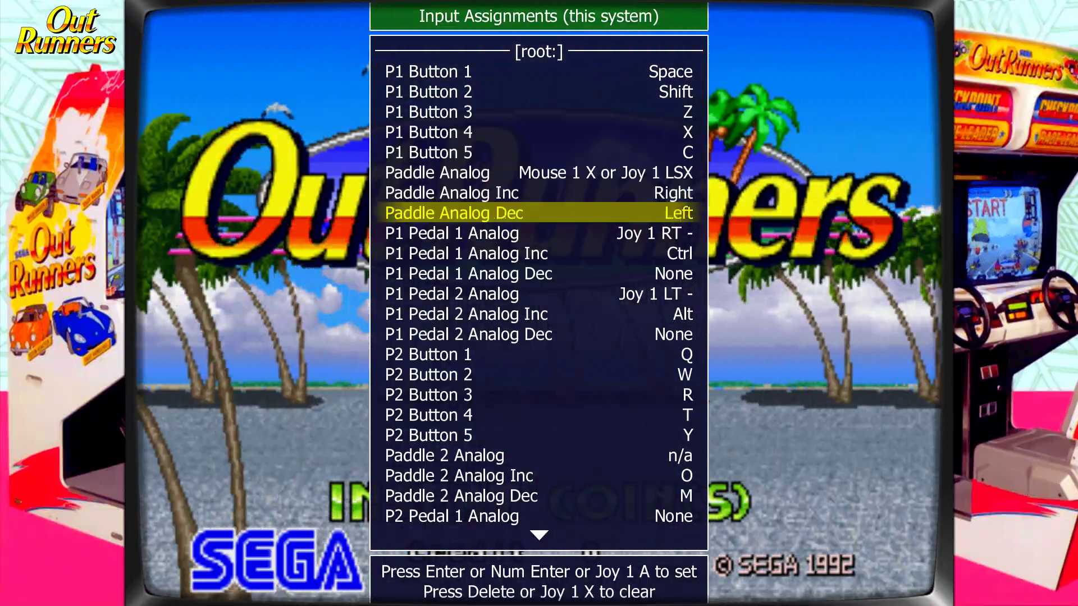
key(Down)
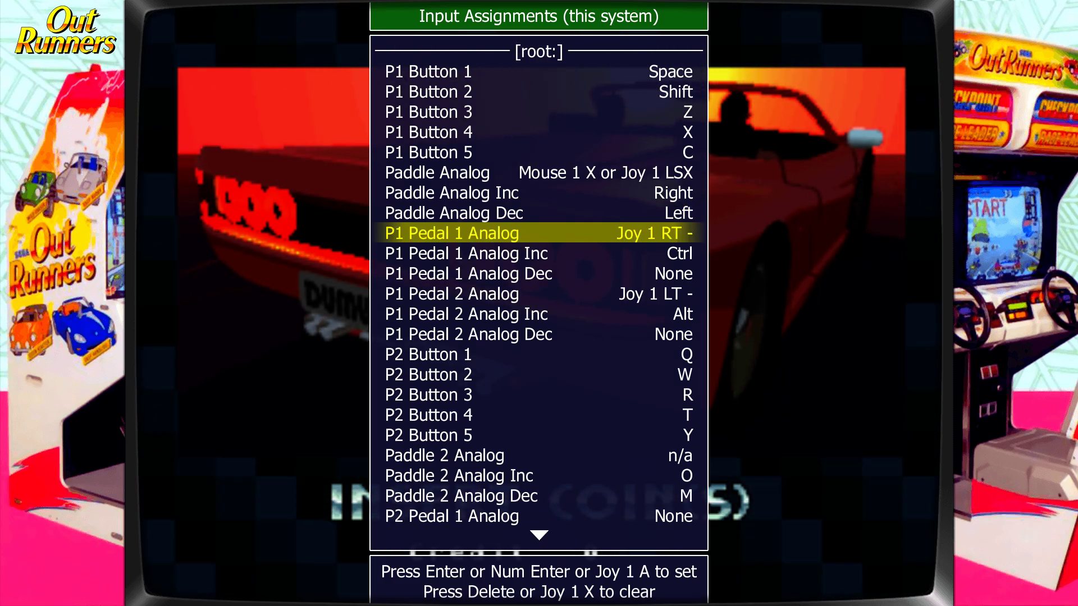
key(Down)
key(Down)
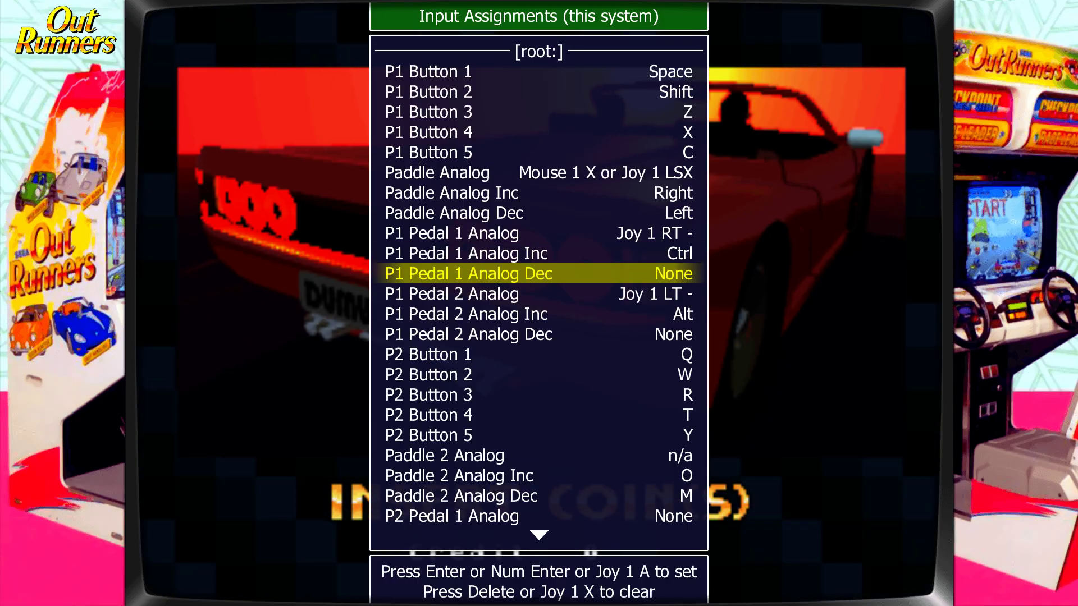
key(Down)
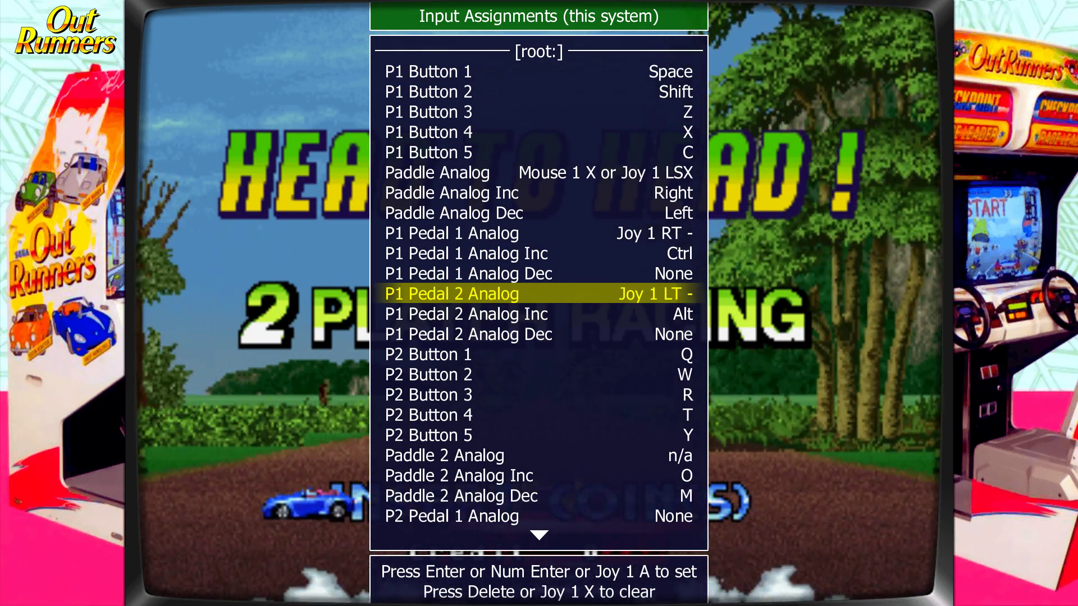
key(Down)
key(Down)
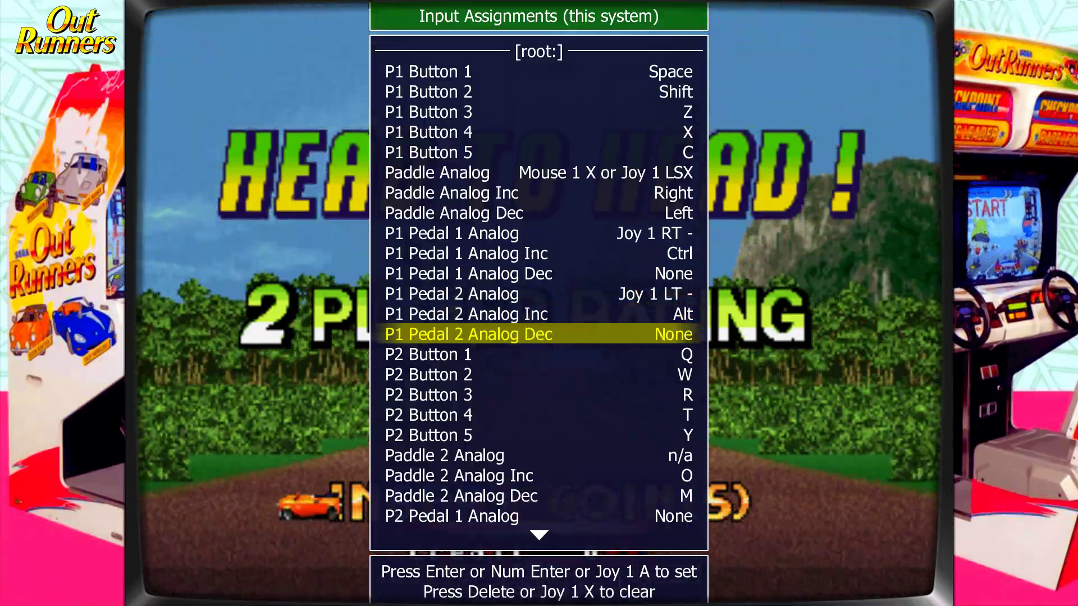
key(Down)
key(Down)
key(Down)
key(Down)
key(Down)
key(Down)
key(Down)
key(Down)
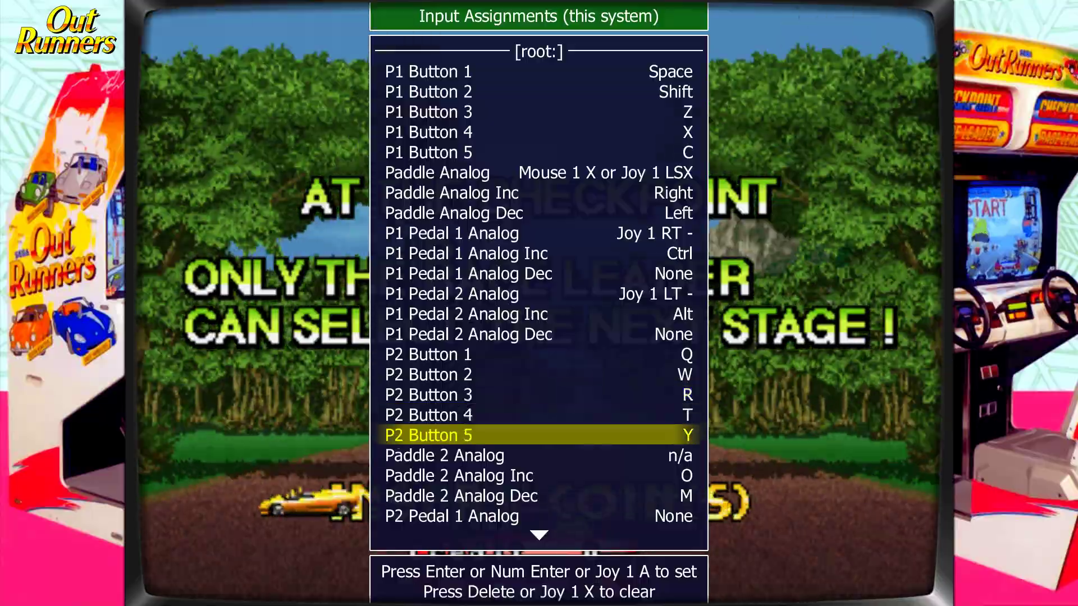
key(Down)
key(Down)
key(Down)
key(Down)
key(Down)
key(Down)
key(Down)
key(Down)
key(Down)
key(Down)
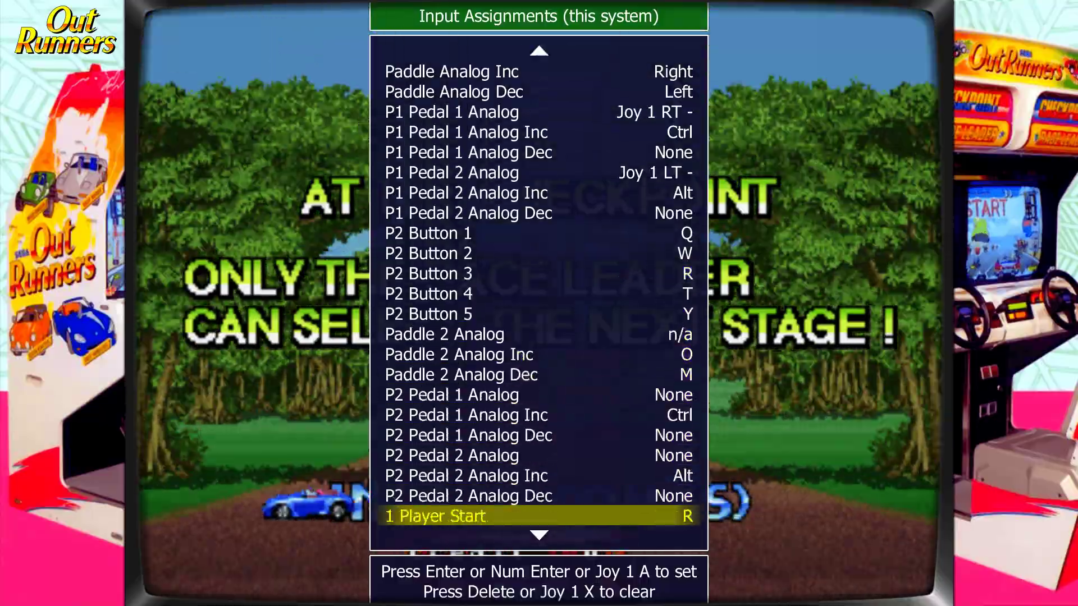
key(Down)
key(Down)
key(Up)
key(Up)
key(Up)
key(Up)
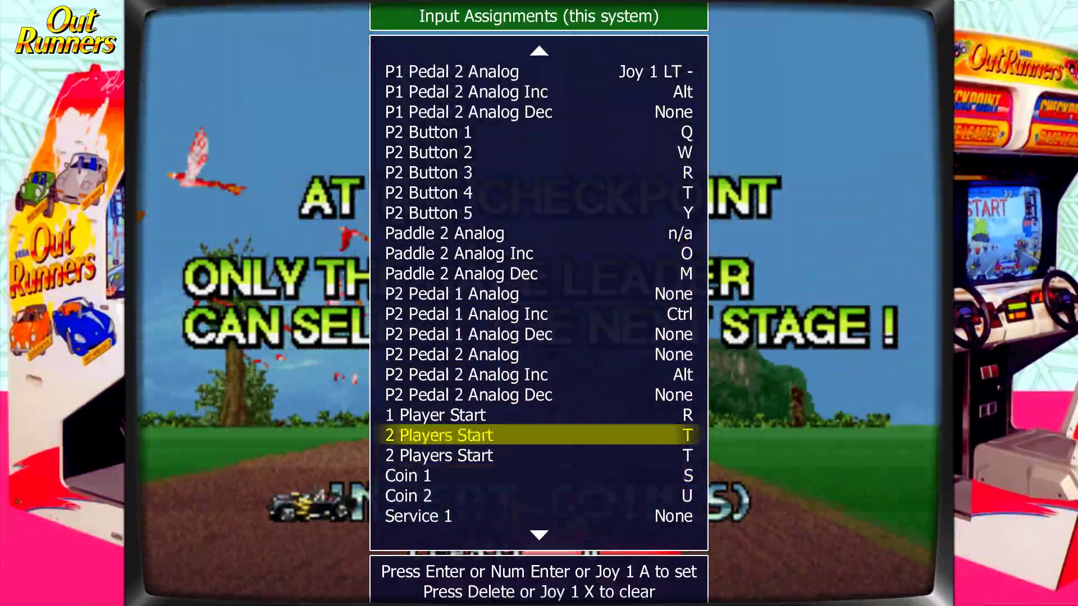
key(Up)
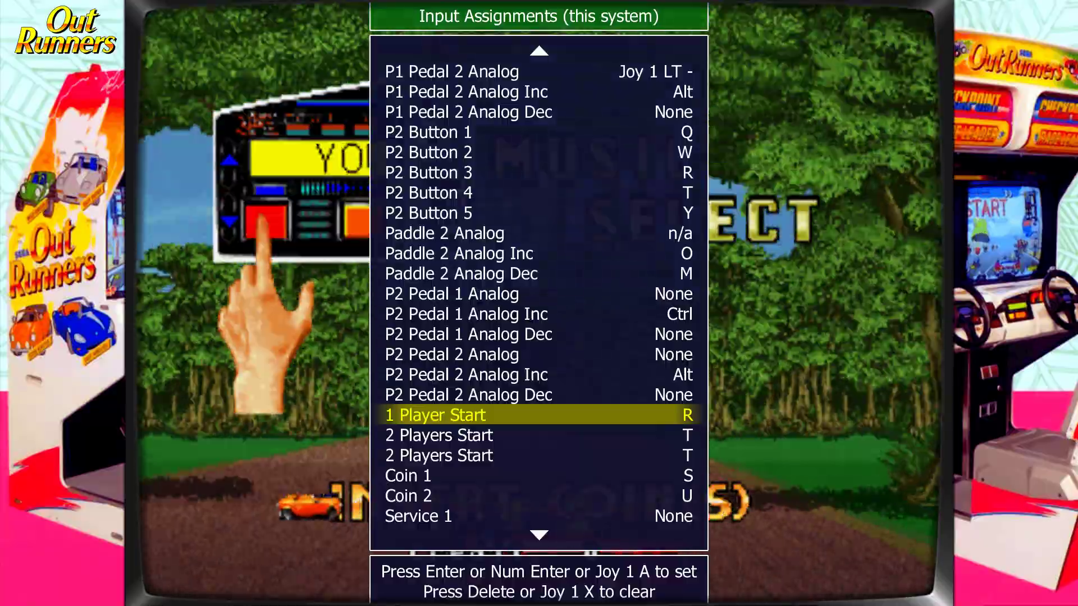
key(Down)
key(Down)
key(Down)
key(Down)
key(Up)
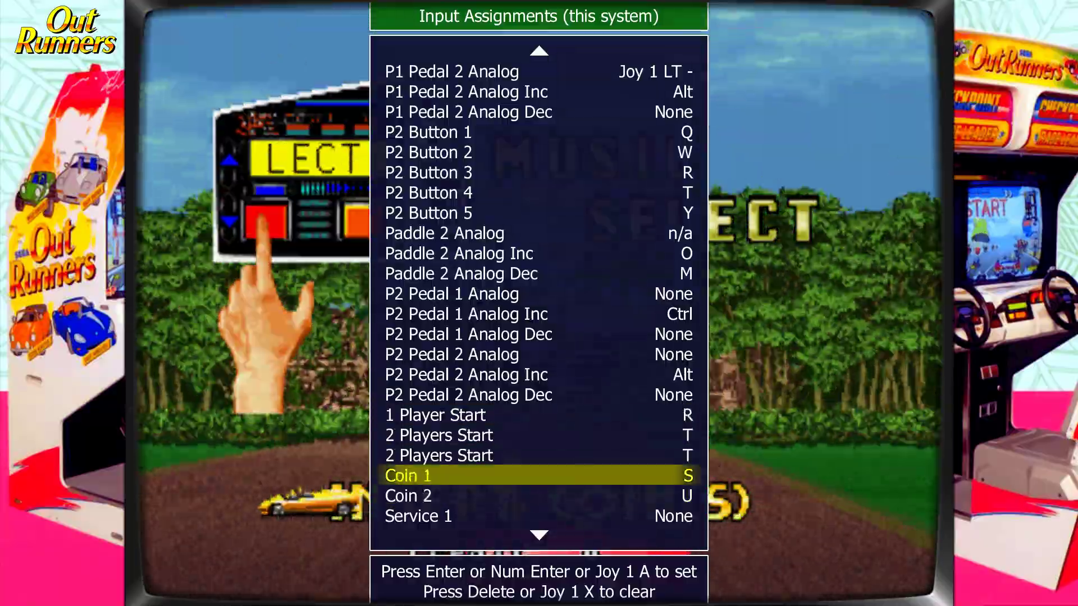
key(Up)
key(Up)
key(Up)
key(Up)
key(Up)
key(Up)
key(Up)
key(Up)
key(Up)
key(Up)
key(Up)
key(Up)
key(Up)
key(Up)
key(Up)
key(Up)
key(Up)
key(Up)
key(Up)
key(Up)
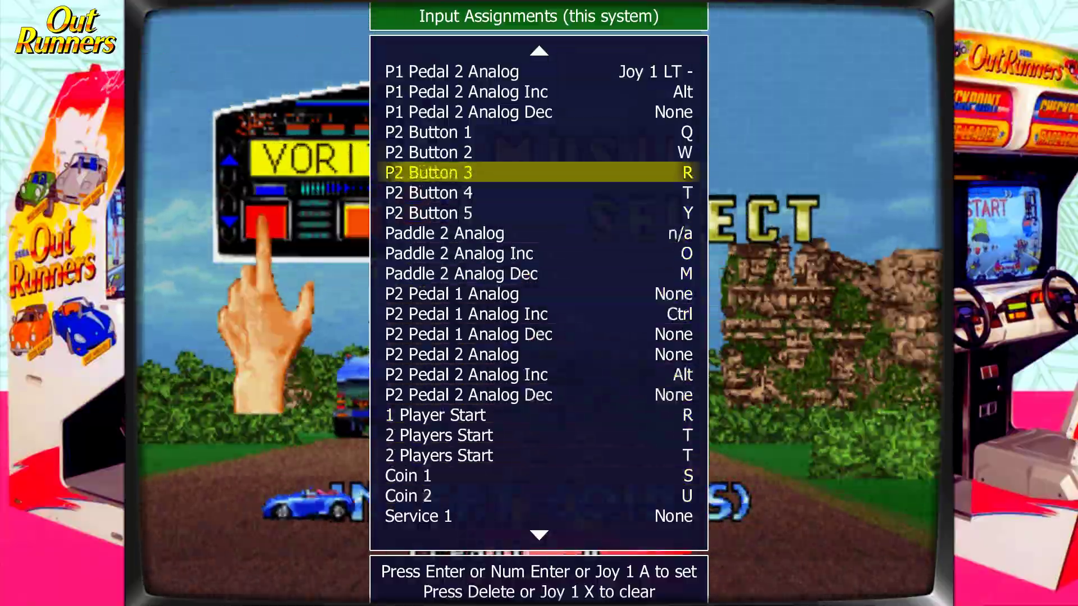
key(Up)
key(Up)
key(Up)
key(Up)
key(Up)
key(Up)
key(Up)
key(Up)
key(Up)
key(Up)
key(Up)
key(Up)
key(Up)
key(Up)
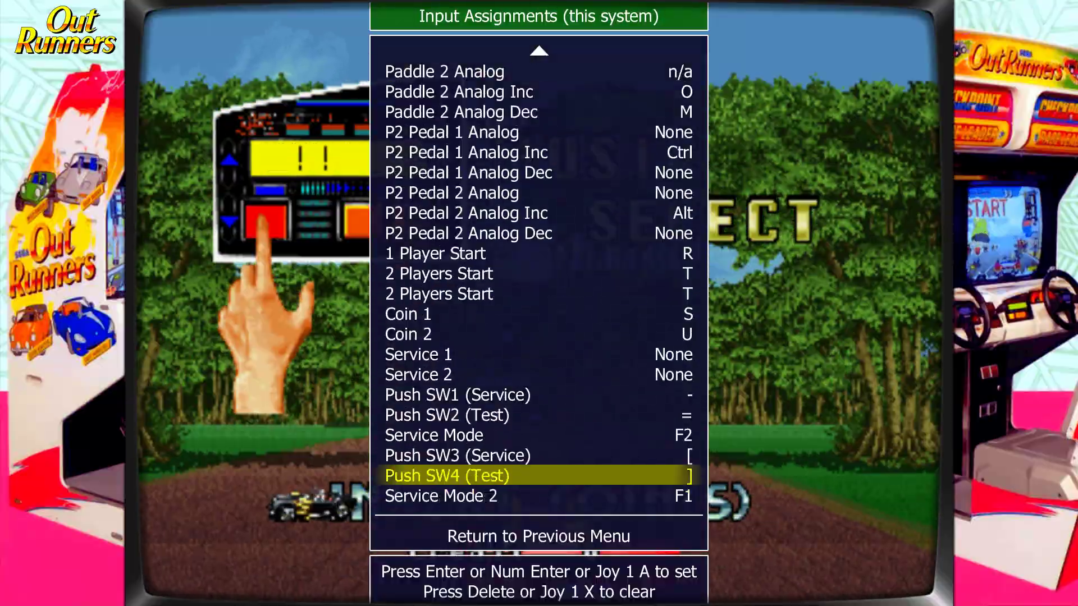
key(Down)
key(Down)
key(Down)
key(Down)
key(Up)
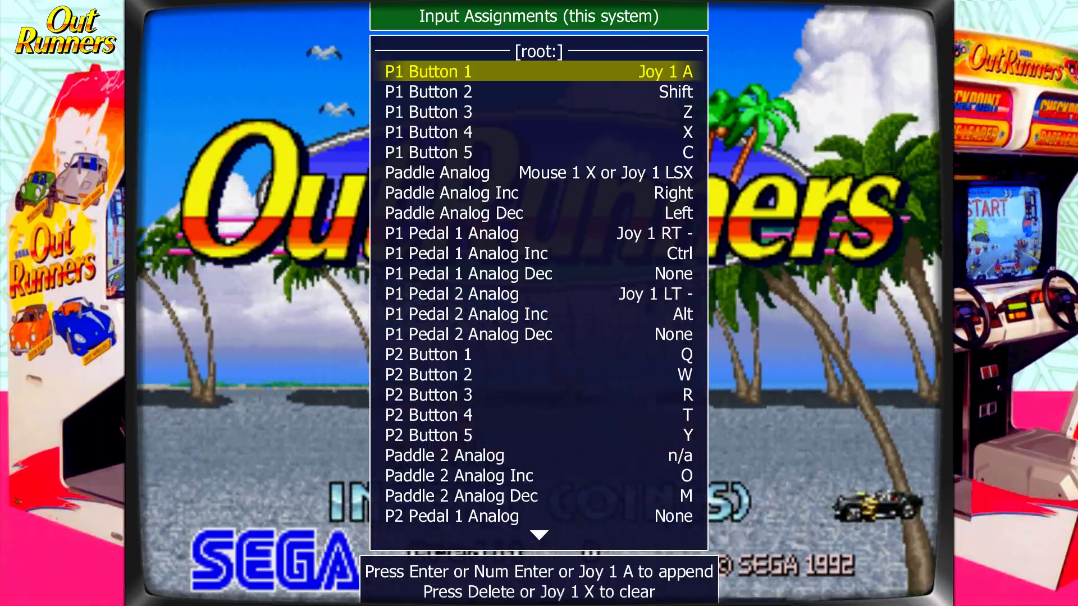
- Reassign P1 Button 1 to the gamepad's Joy 1 A button
click(539, 91)
key(Down)
key(Down)
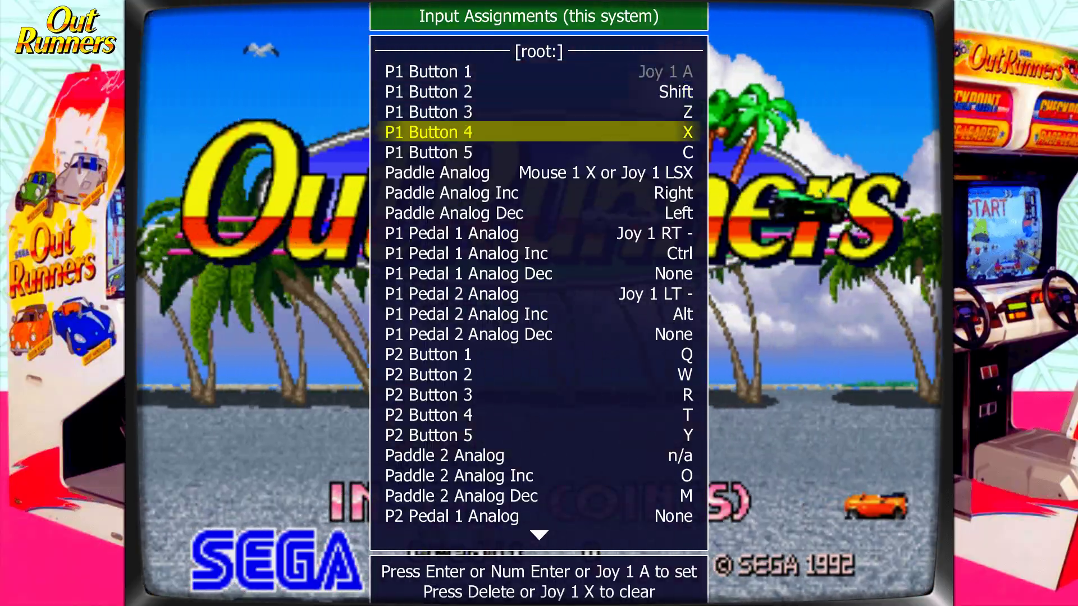
key(Up)
key(Up)
key(Up)
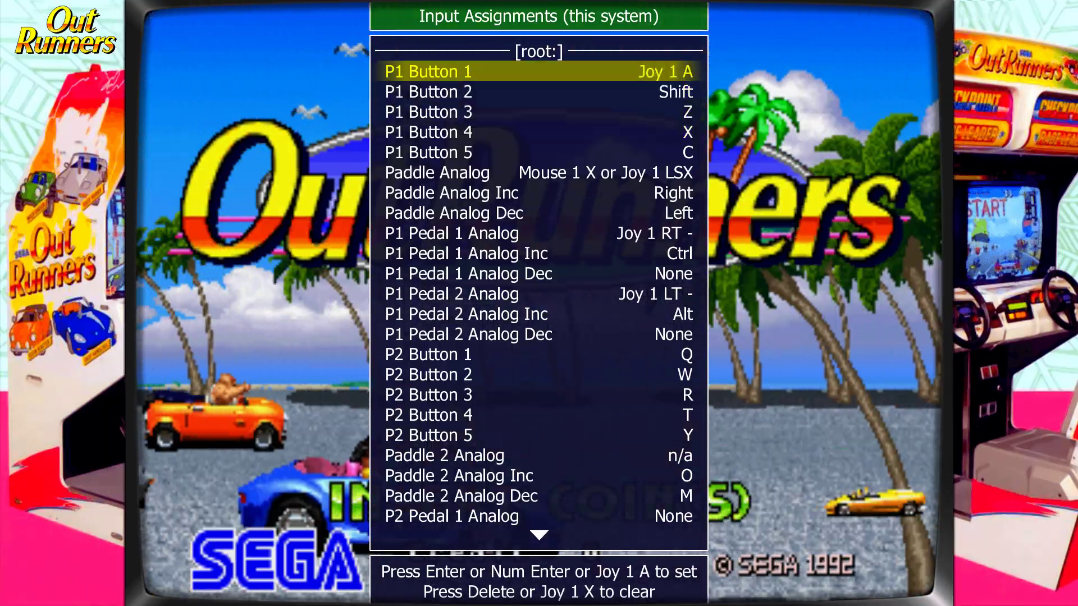
key(Return)
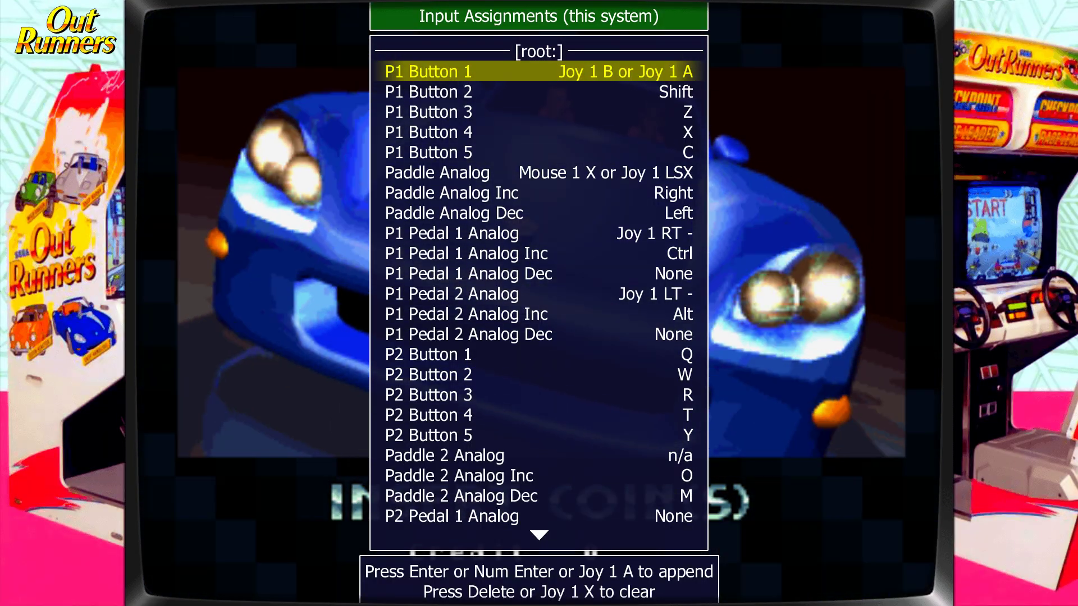
click(539, 92)
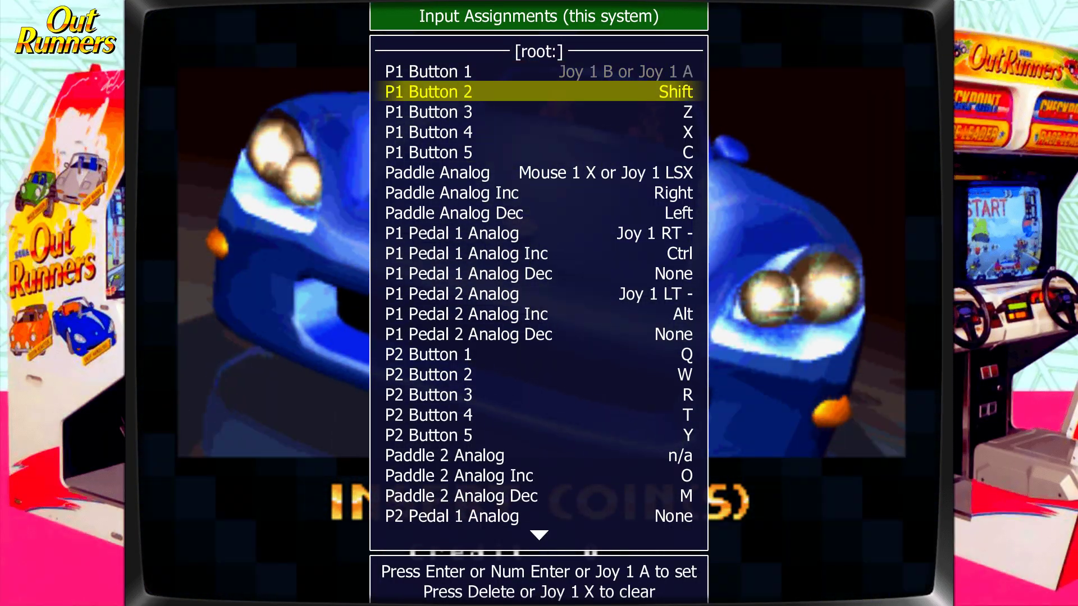
click(539, 71)
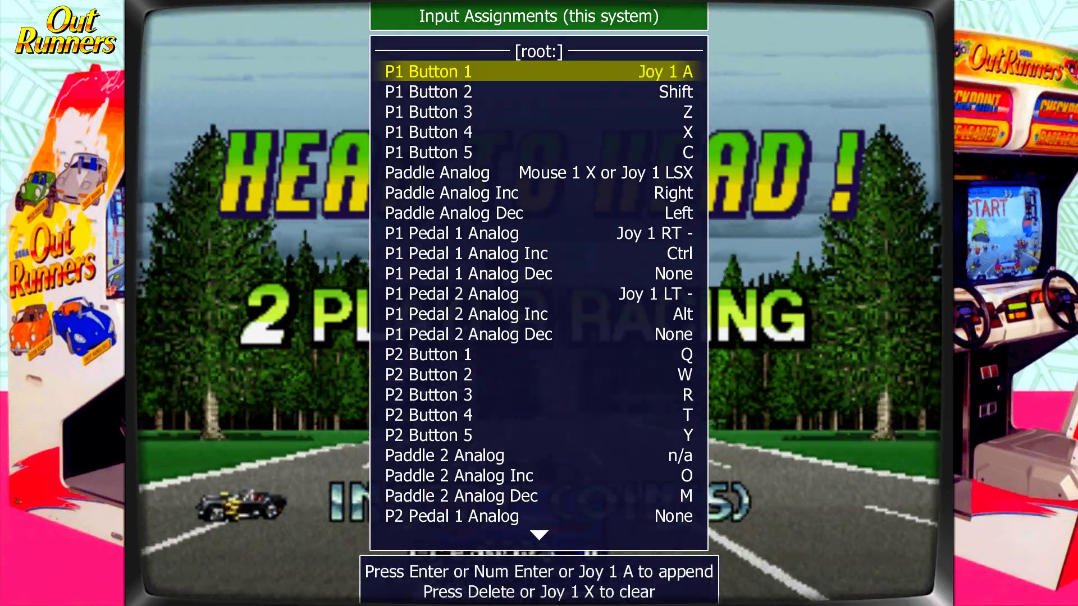
- Map P1 Buttons 2–5 to Joy 1 B, X, Y and RB
key(Down)
key(Return)
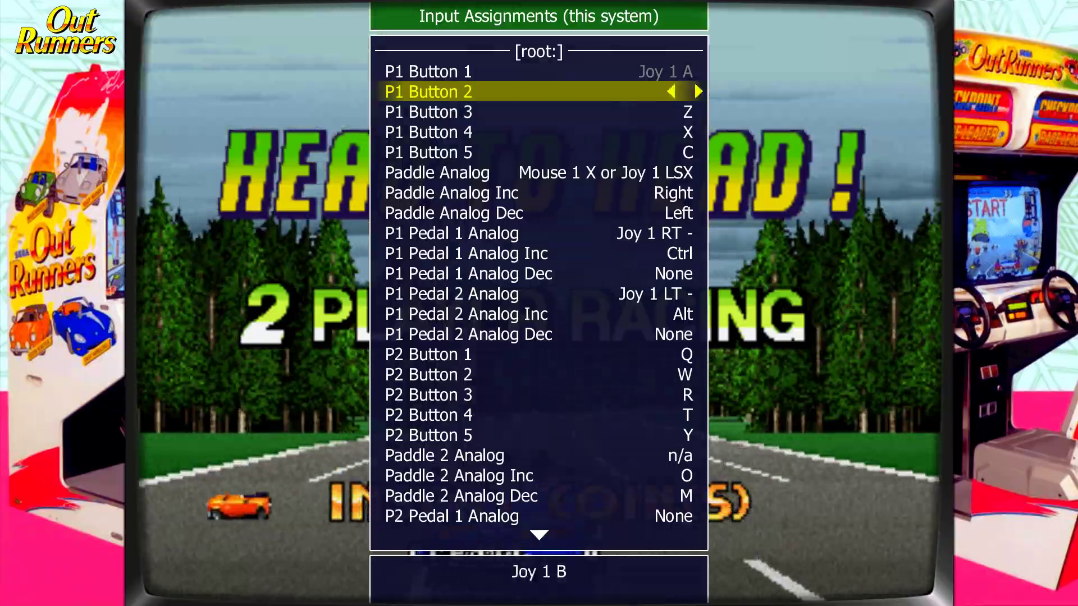
key(Down)
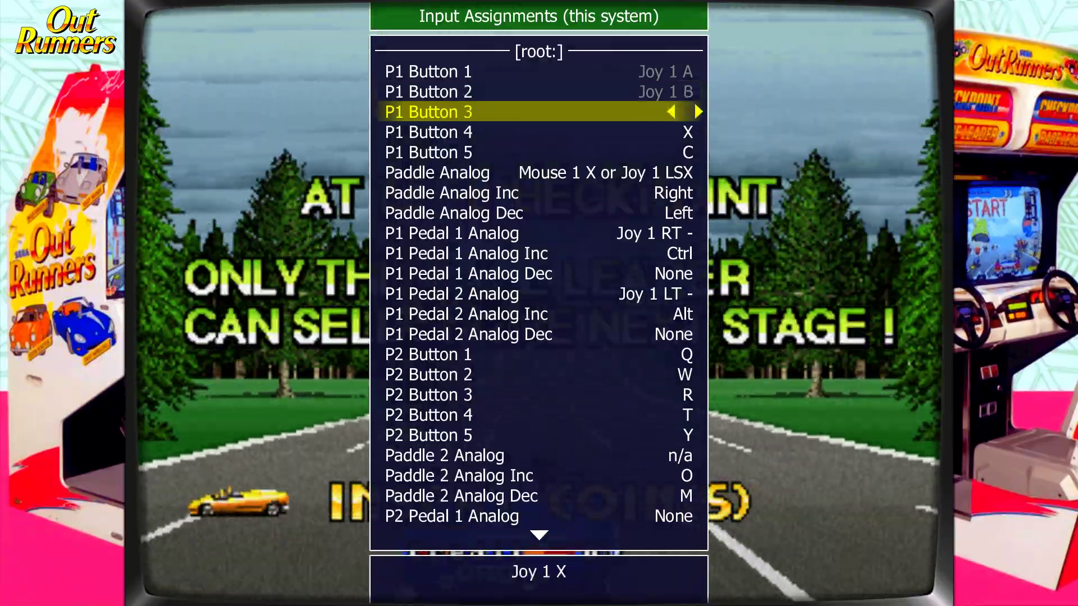
key(Down)
key(Return)
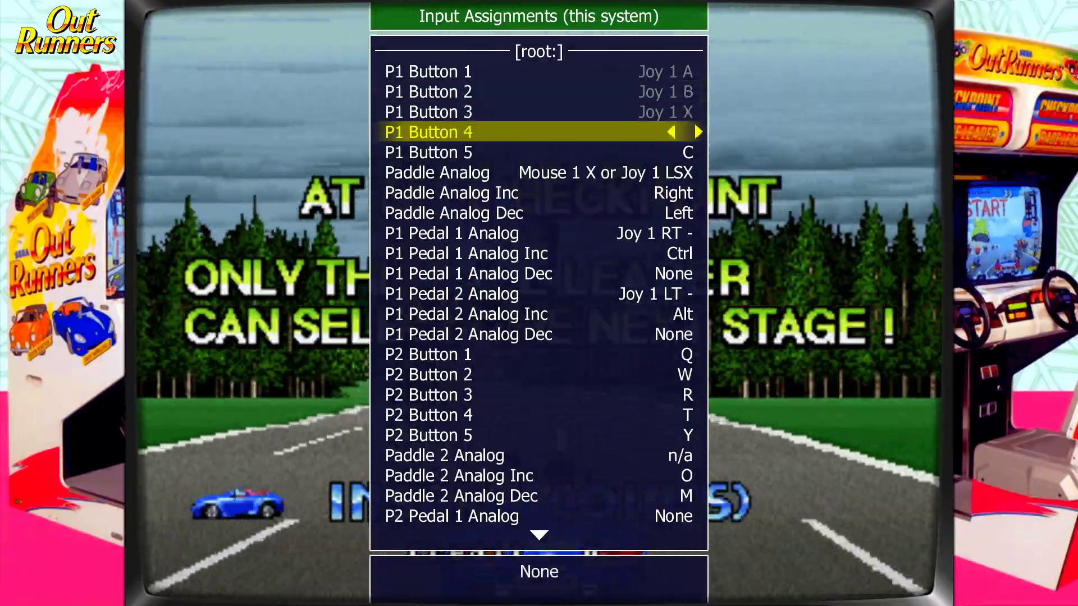
key(Up)
key(Up)
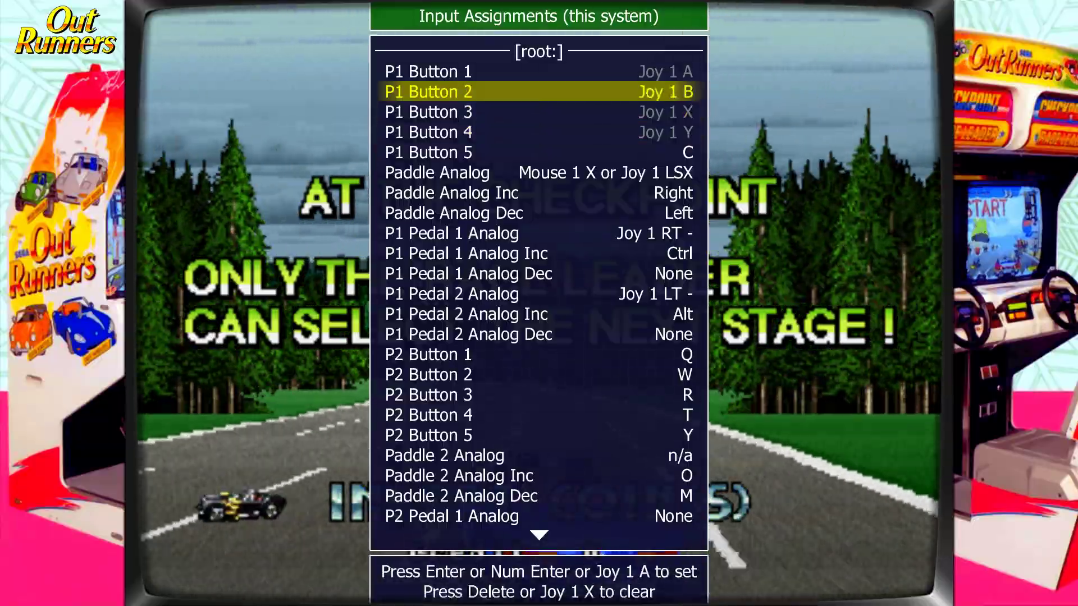
key(Up)
key(Down)
key(Down)
key(Down)
key(Down)
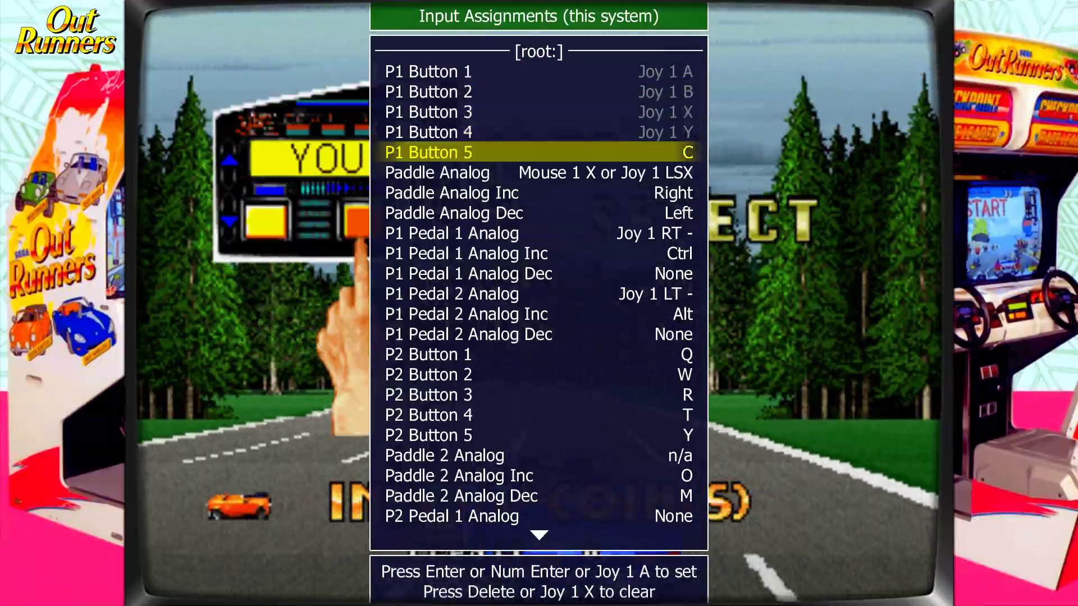
key(Return)
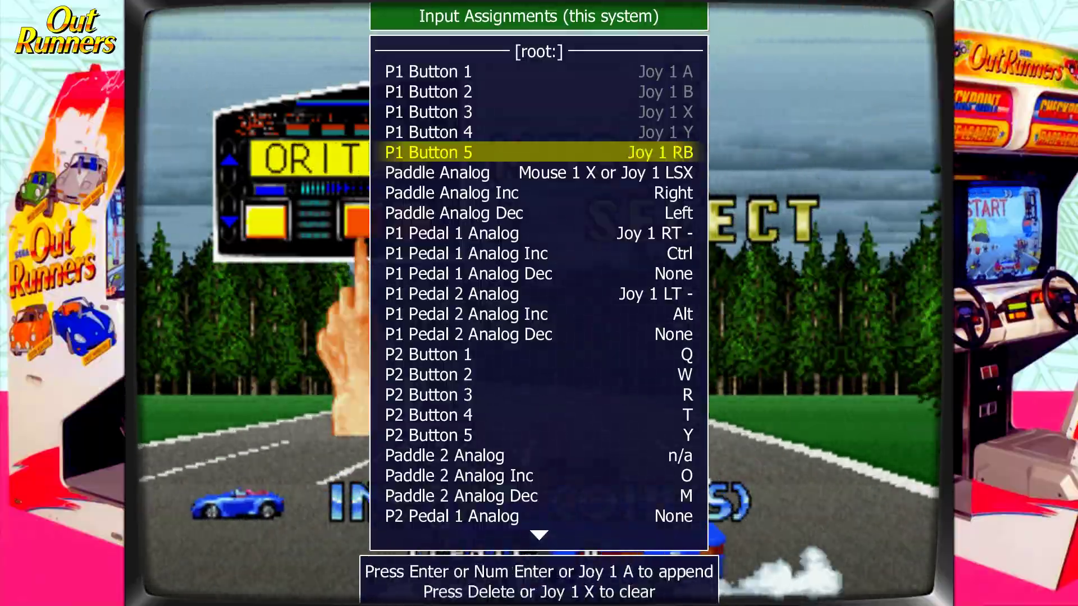
key(Down)
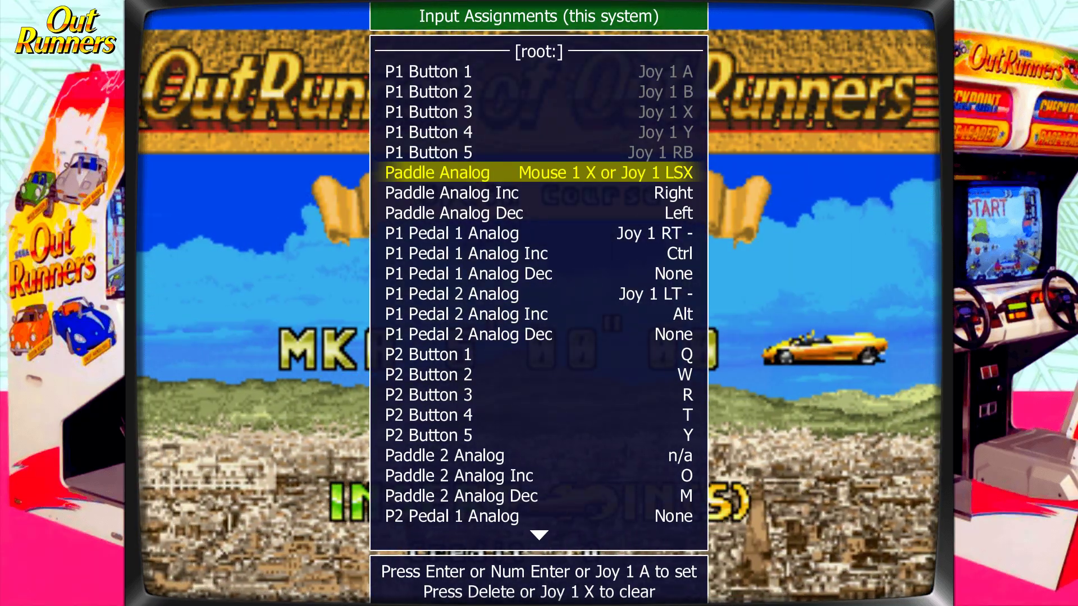
- Rebind Paddle Analog steering to Joy 1 LSX alone, removing the mouse axis
key(Return)
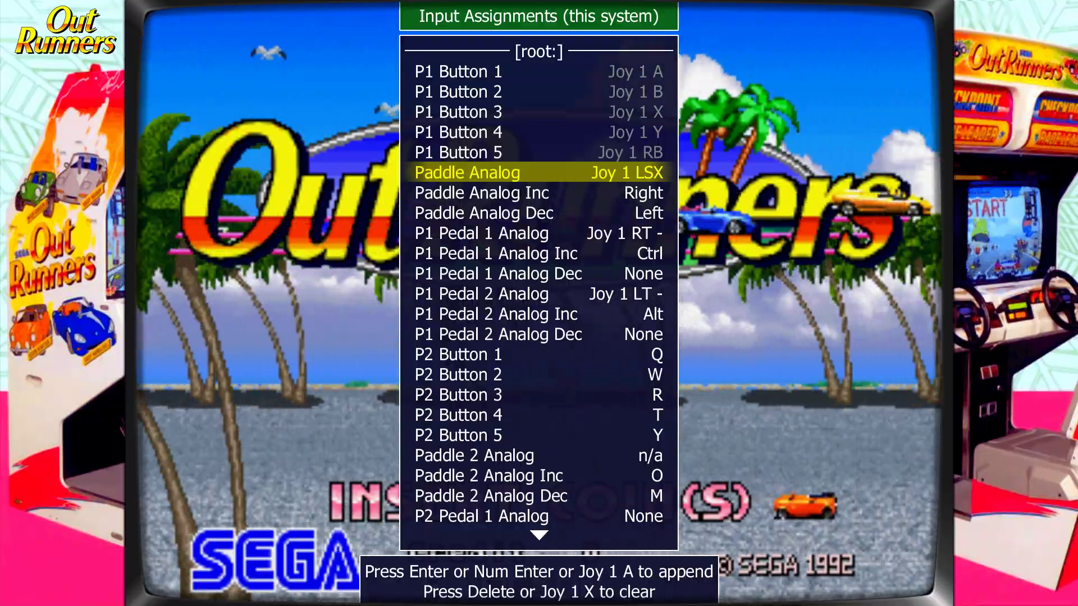
key(Down)
key(Down)
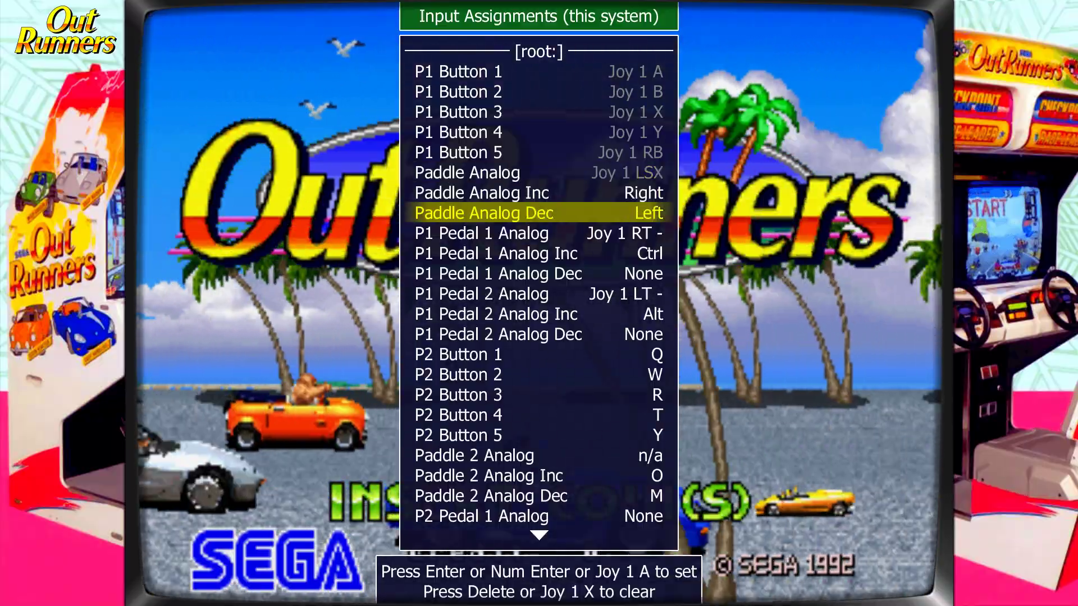
key(Down)
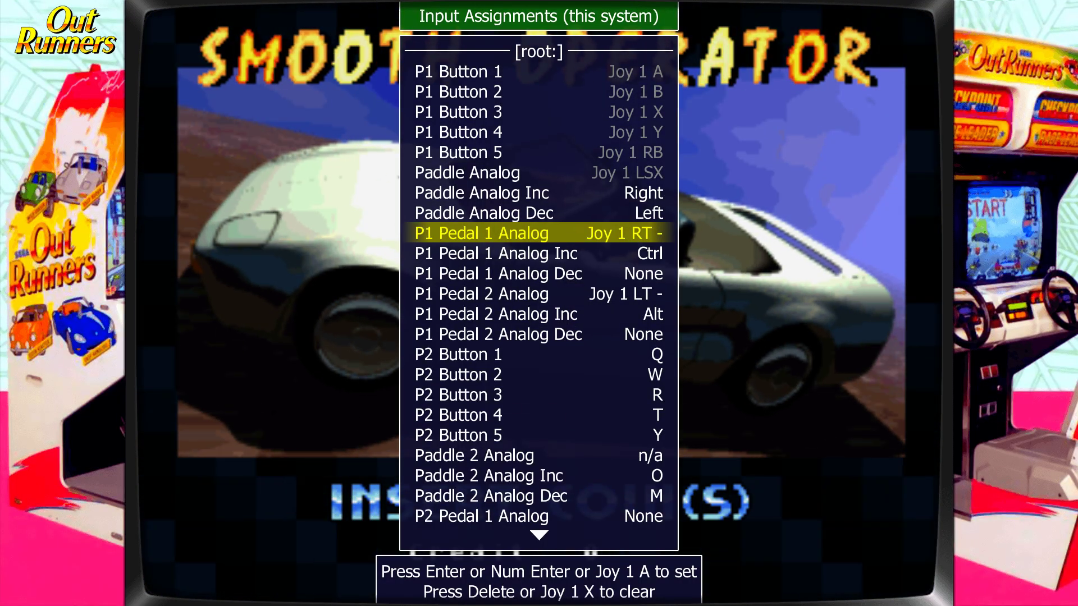
- Bind P1 Pedal 1 Analog to the gamepad's right trigger, Joy 1 RT -
key(Down)
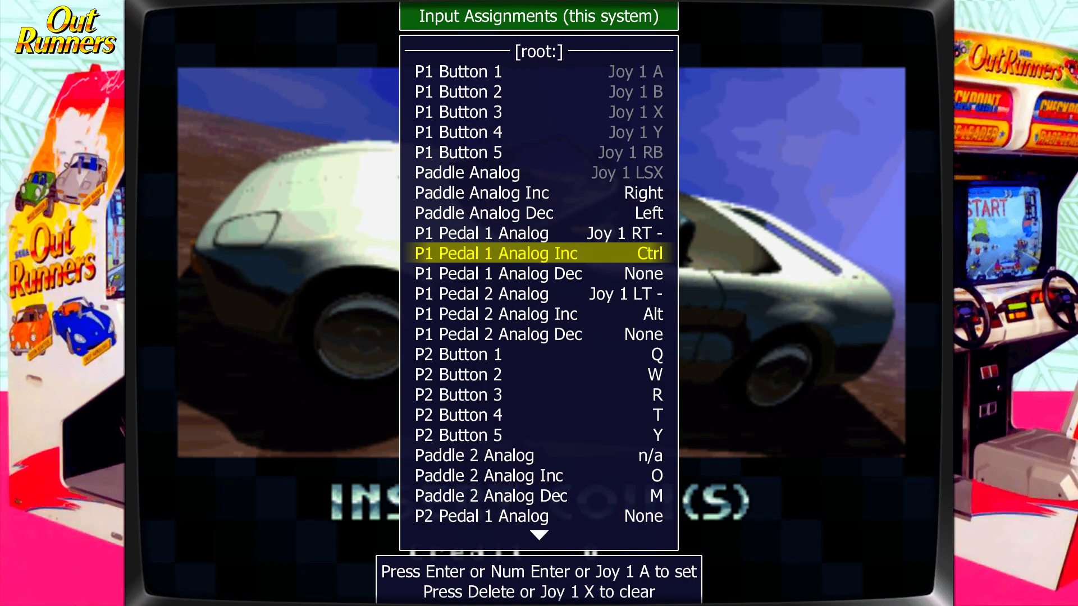
key(Up)
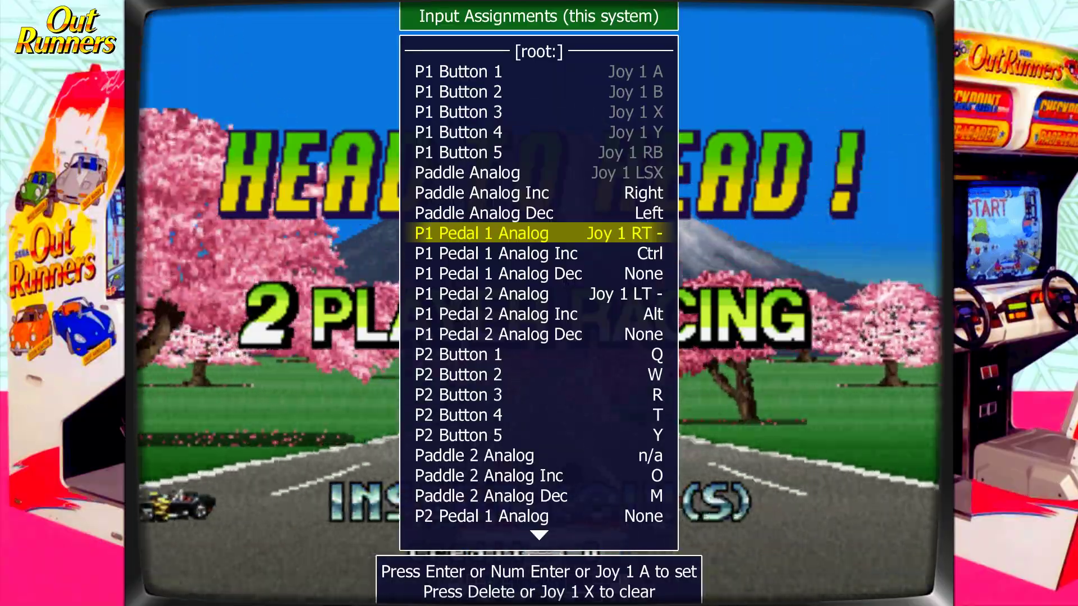
key(Down)
key(Down)
key(Down)
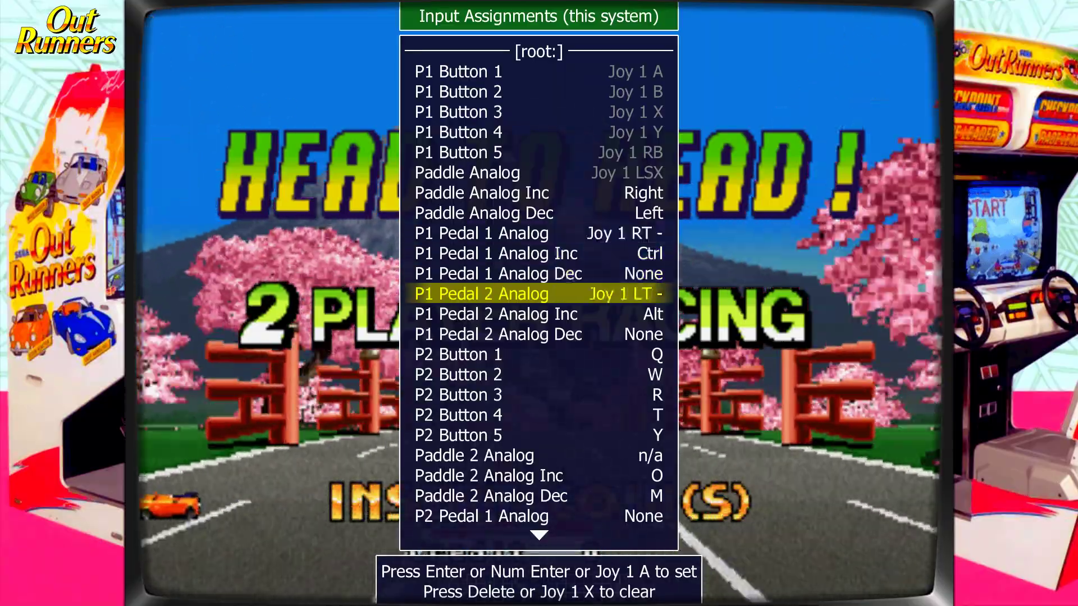
key(Up)
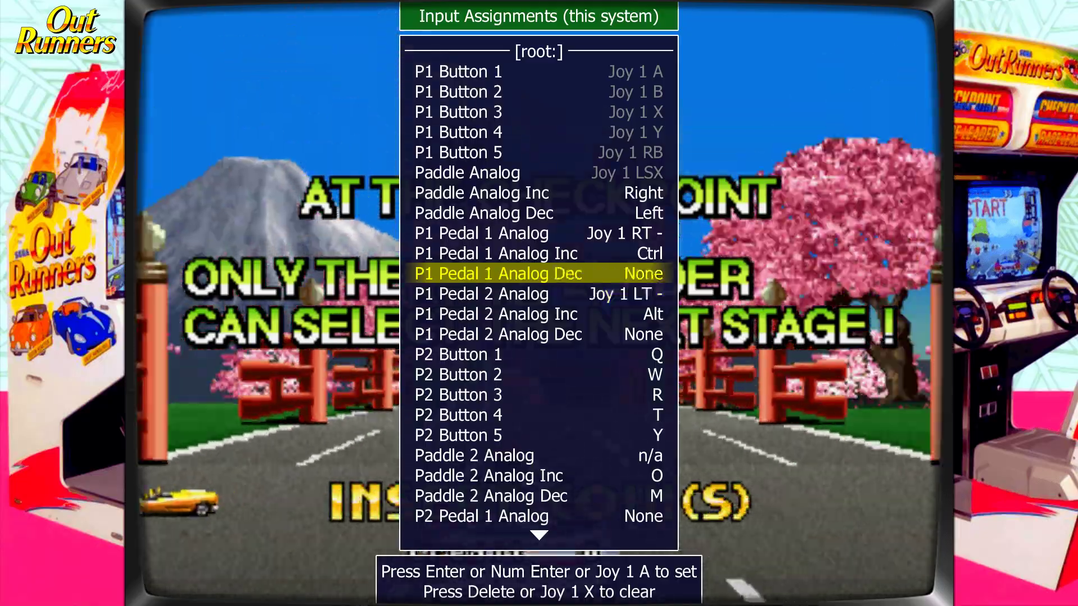
key(Up)
key(Up)
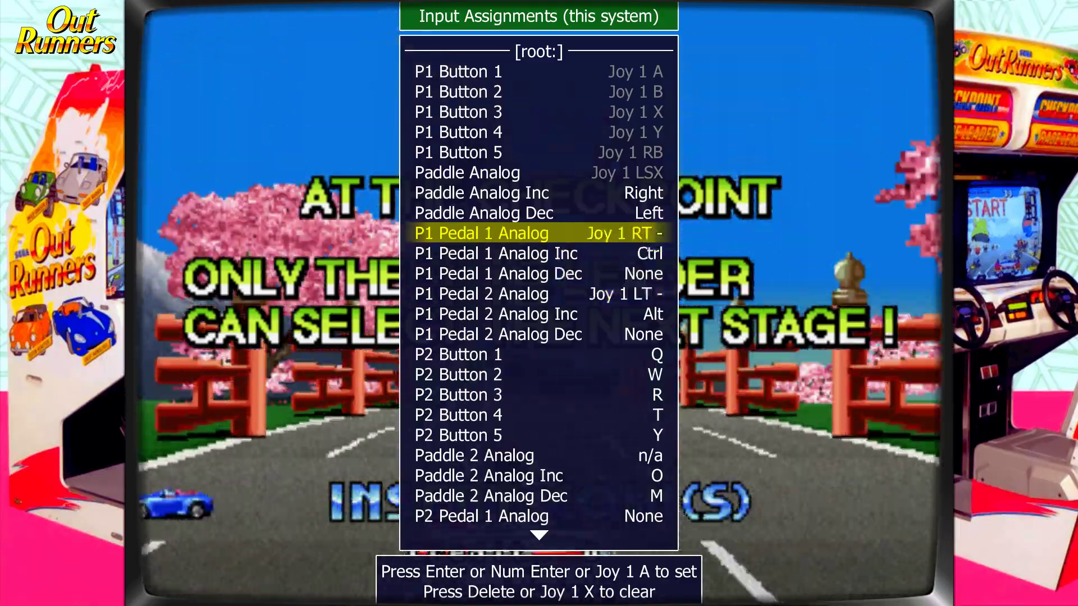
key(Down)
key(Down)
key(Down)
key(Up)
key(Up)
key(Up)
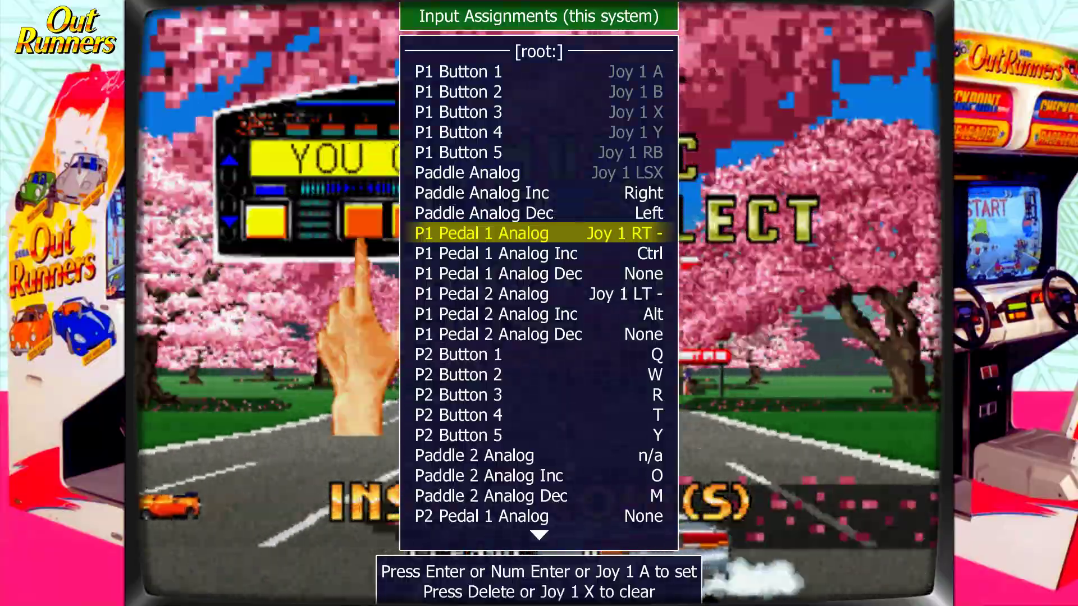
key(Return)
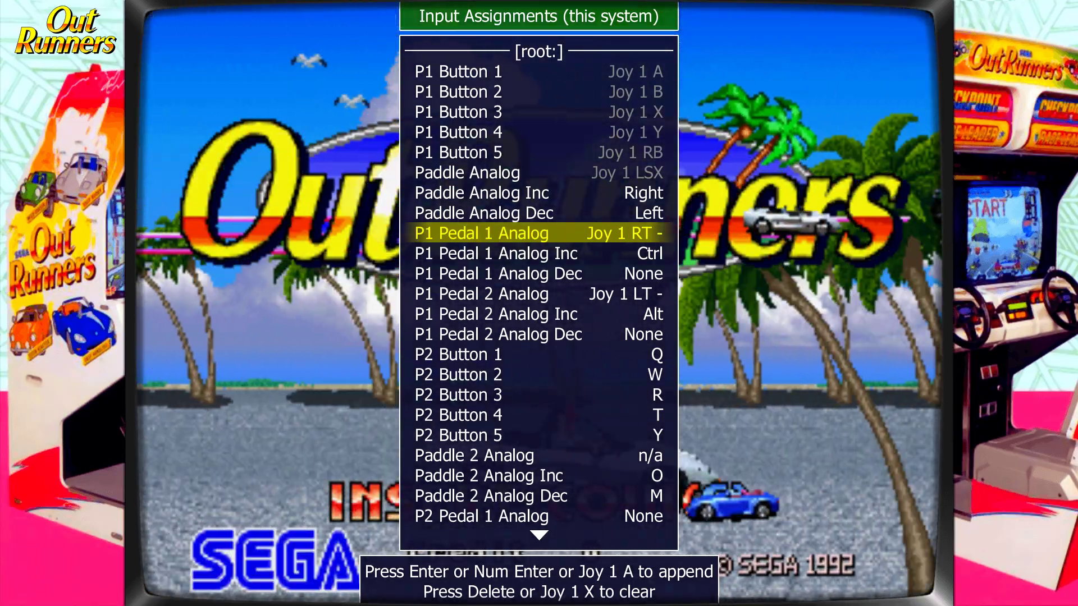
key(Down)
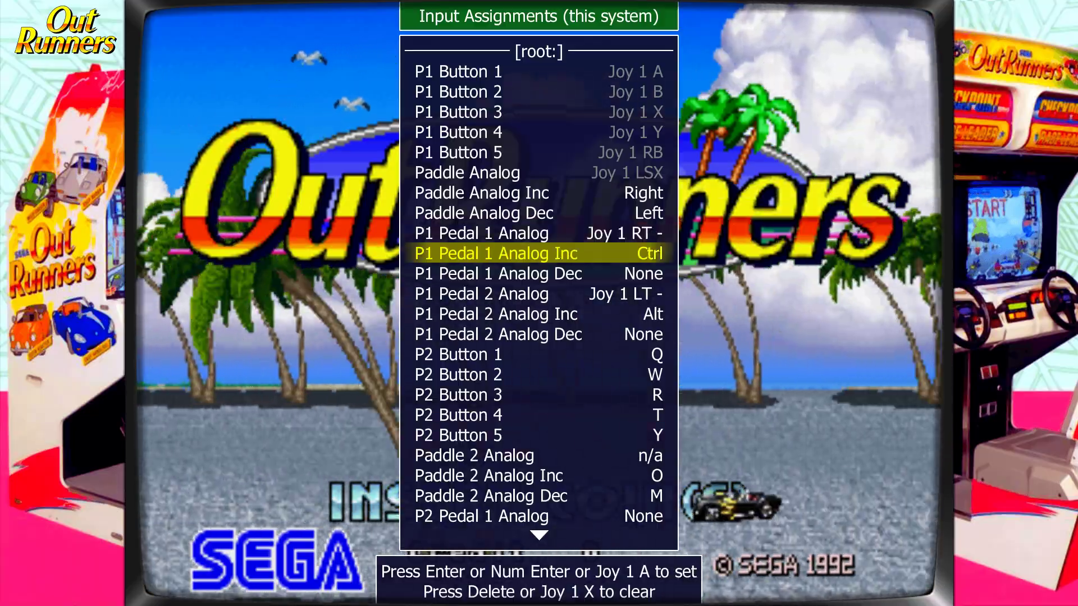
key(Down)
key(Down)
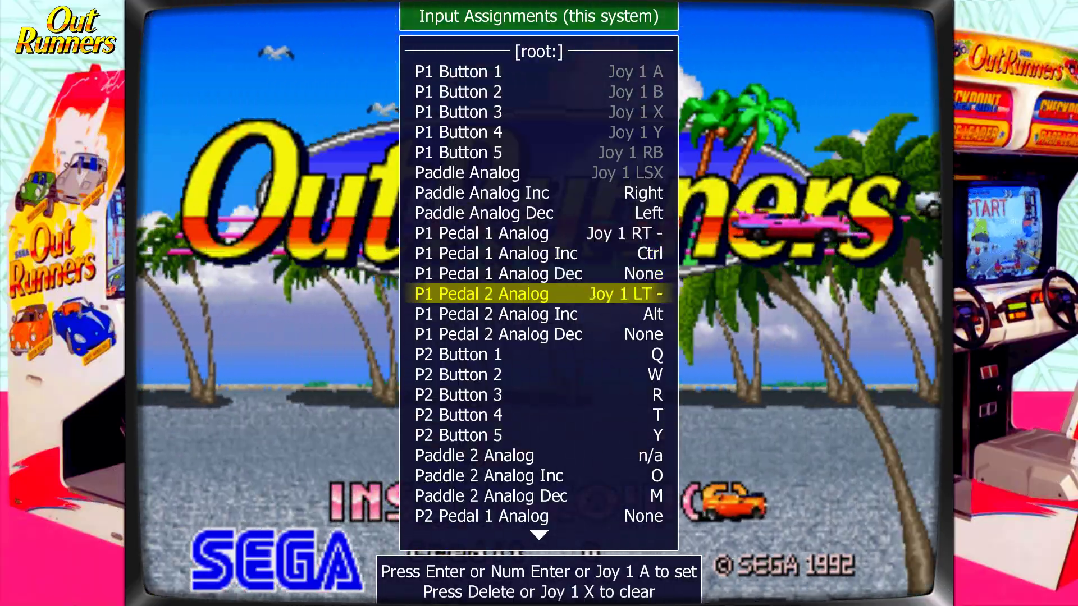
key(Down)
key(Up)
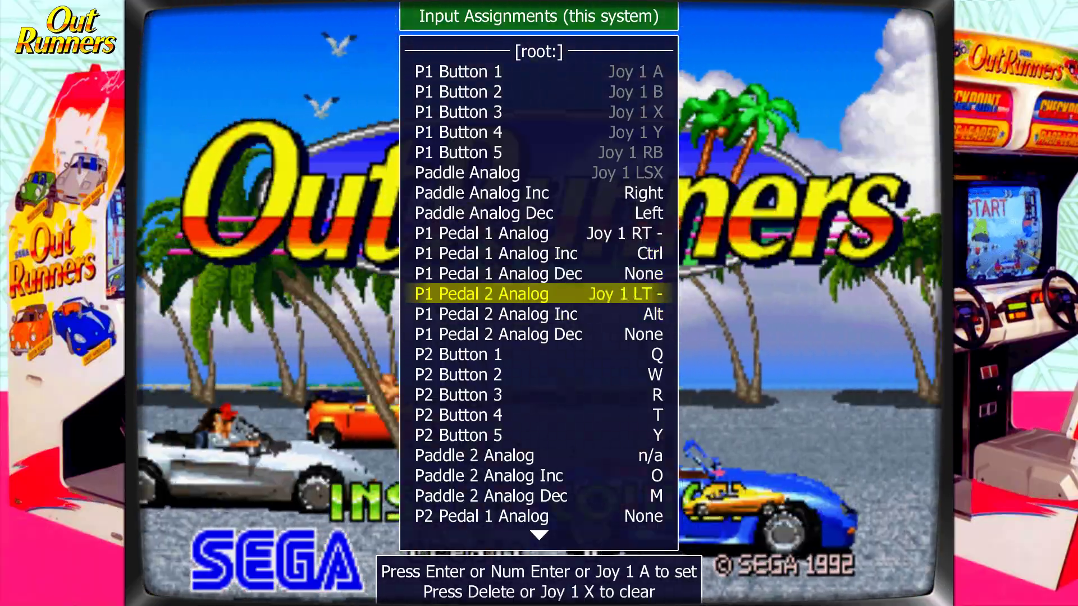
key(Return)
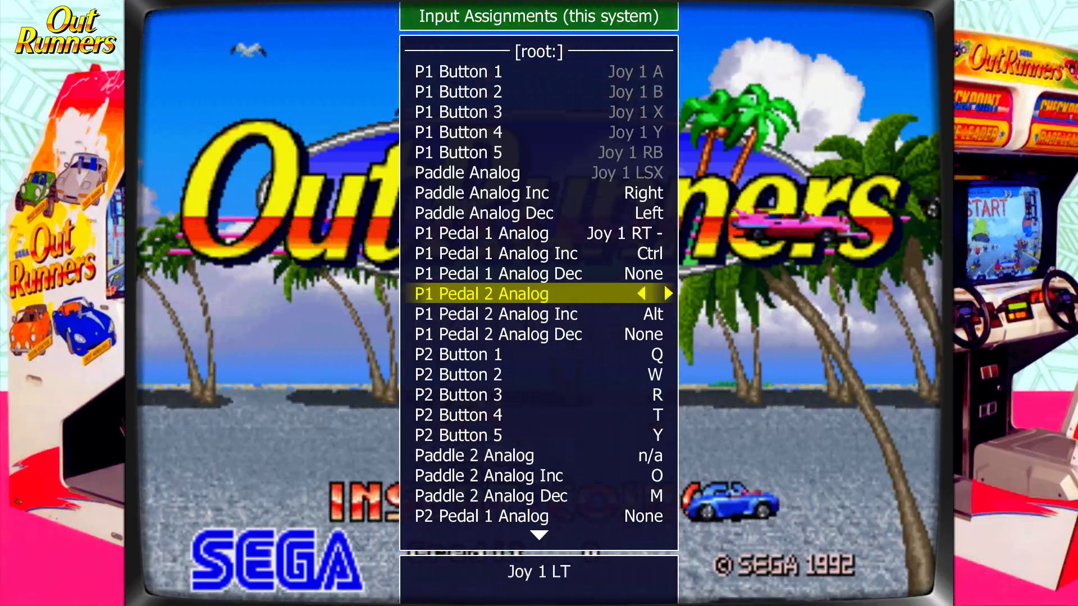
key(Return)
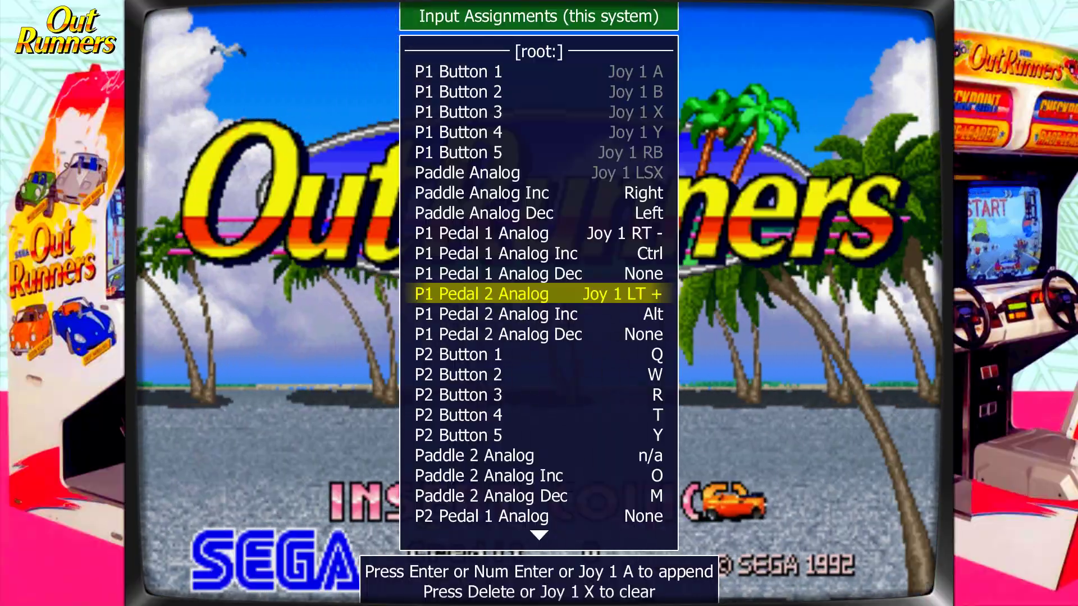
key(Return)
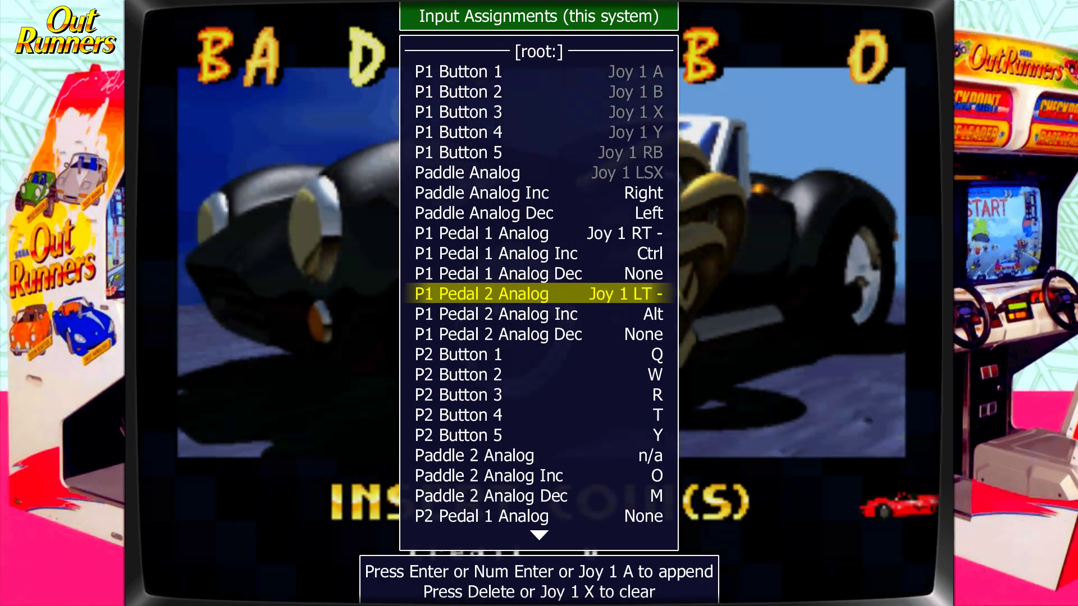
key(Down)
key(Up)
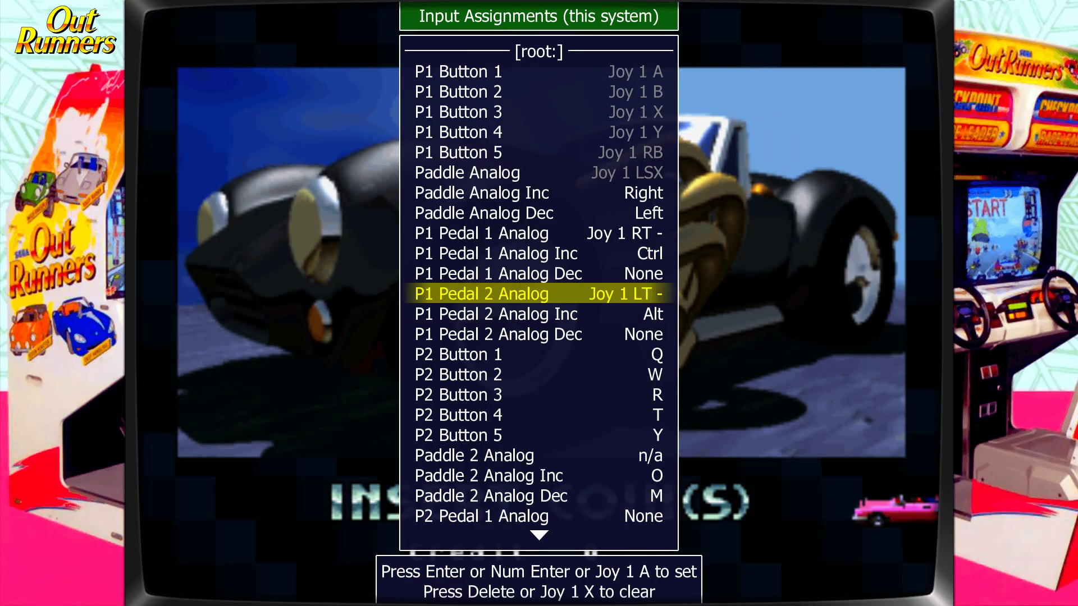
key(Down)
key(Up)
key(Up)
key(Up)
key(Up)
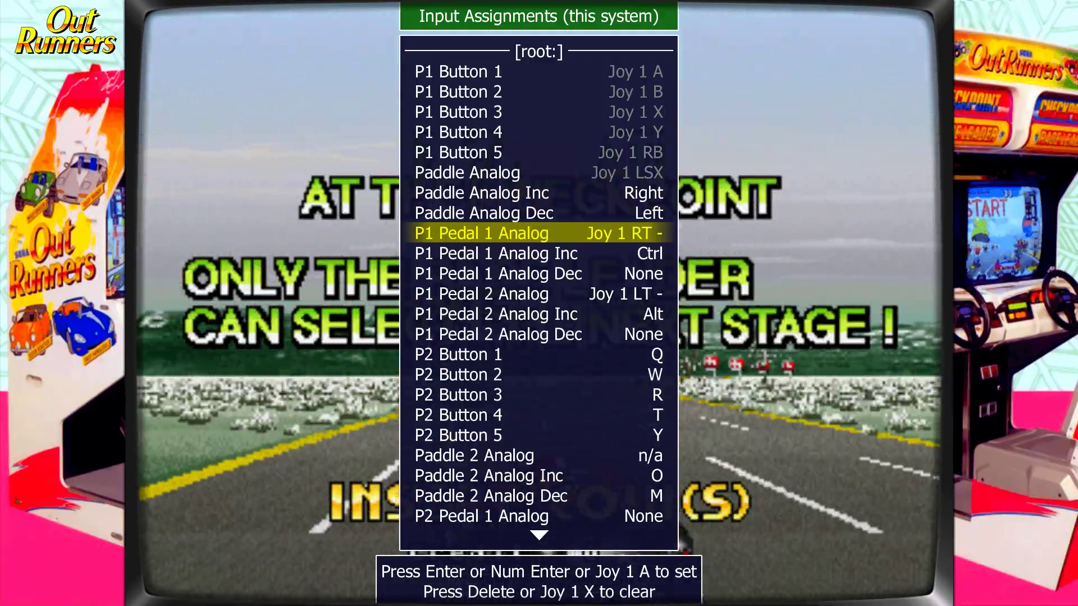
- Map 1 Player Start to the gamepad's Joy 1 Start
key(Down)
key(Down)
key(Down)
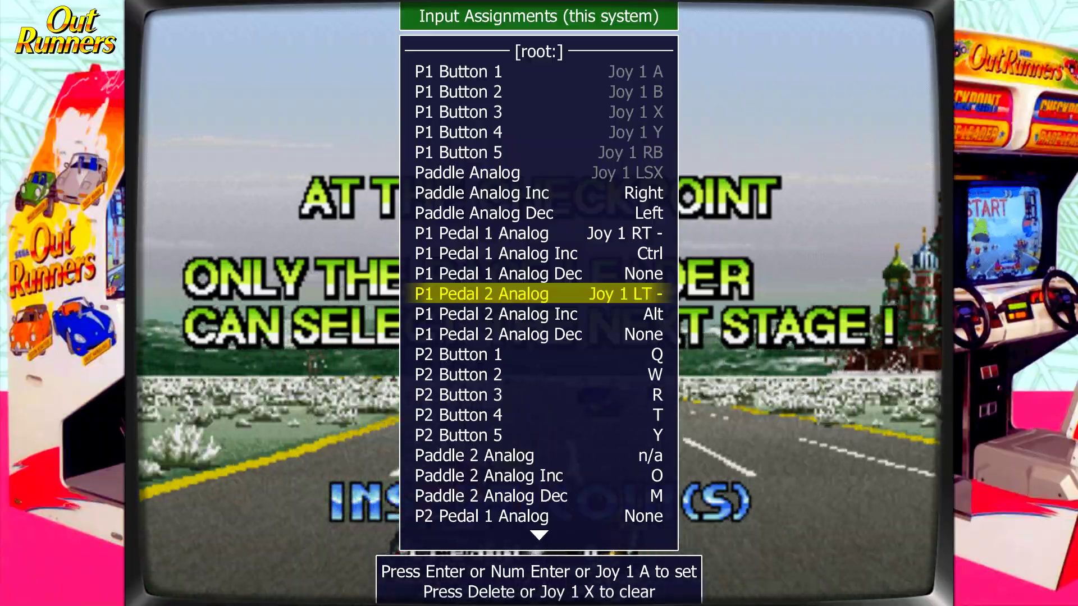
key(Down)
key(Down)
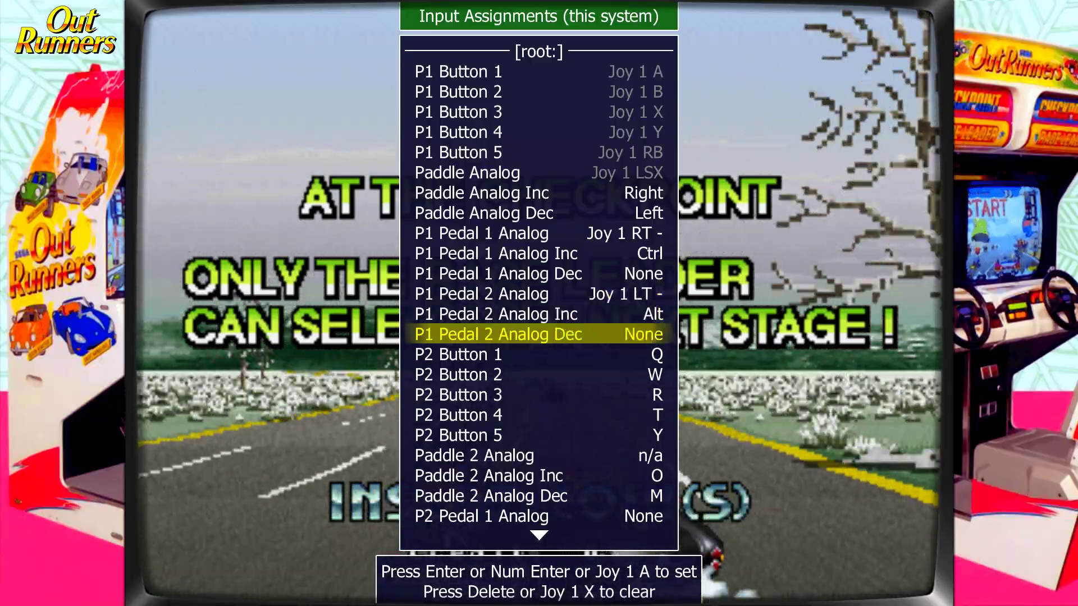
key(Down)
key(Down)
key(Down)
key(Down)
key(Down)
key(Down)
key(Down)
key(Down)
key(Down)
key(Down)
key(Down)
key(Down)
key(Down)
key(Down)
key(Down)
key(Down)
key(Down)
key(Down)
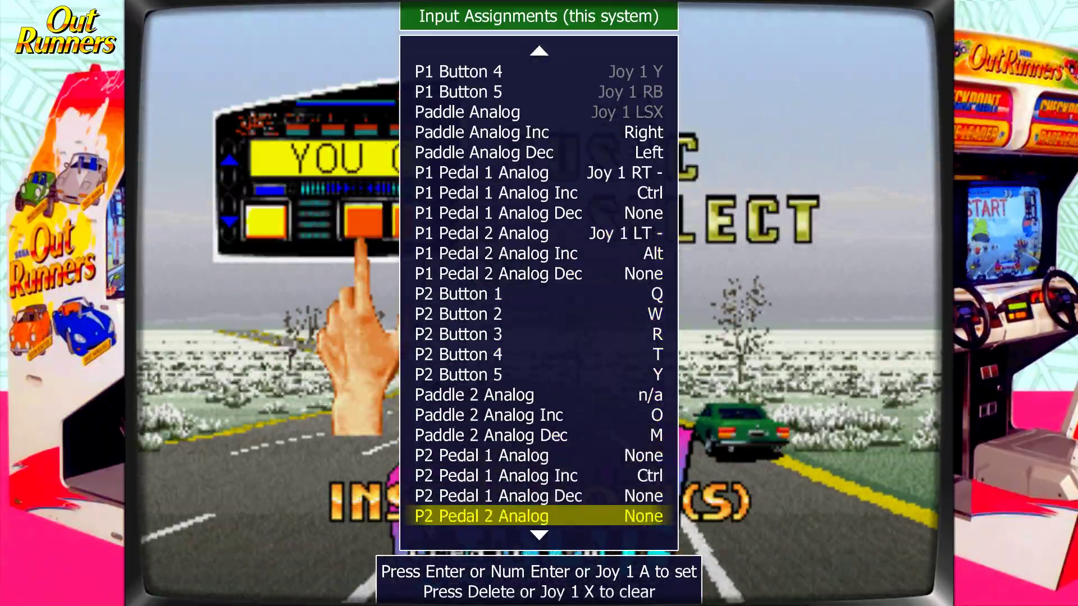
key(Up)
key(Up)
key(Up)
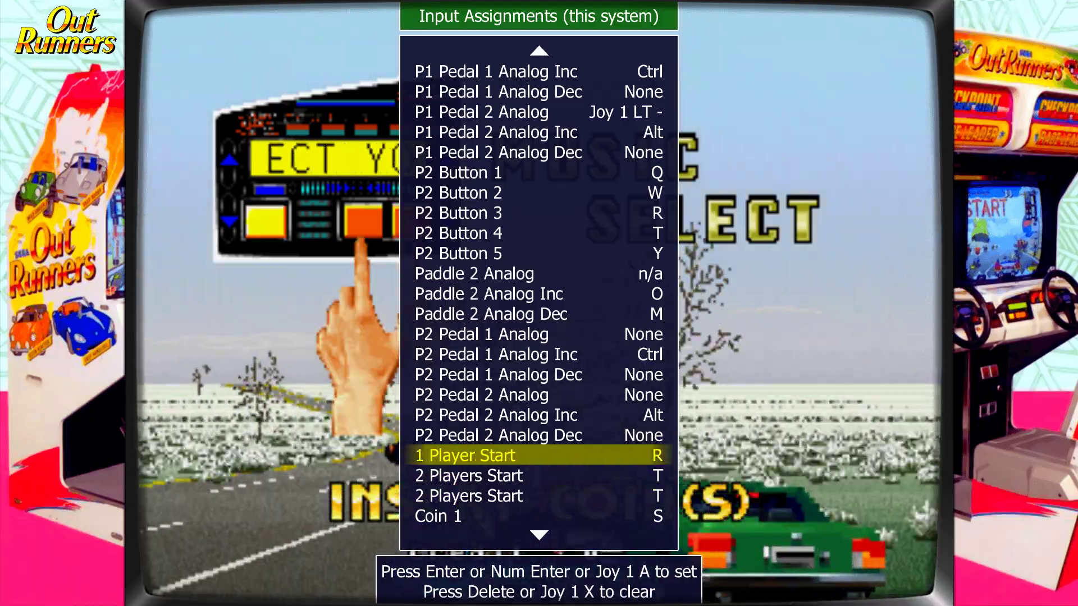
key(Return)
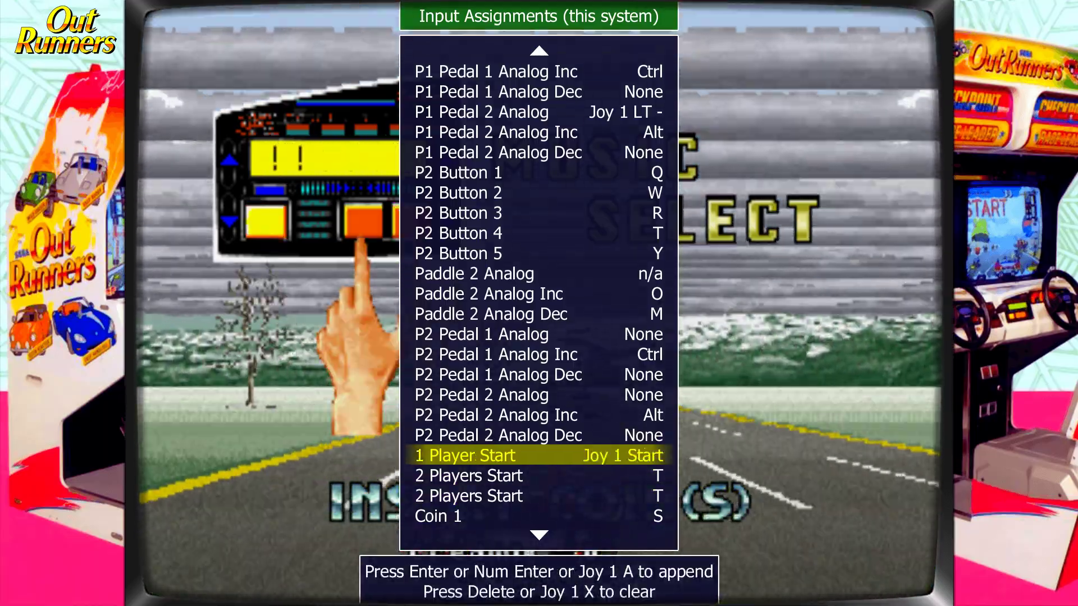
key(Down)
key(Down)
key(Down)
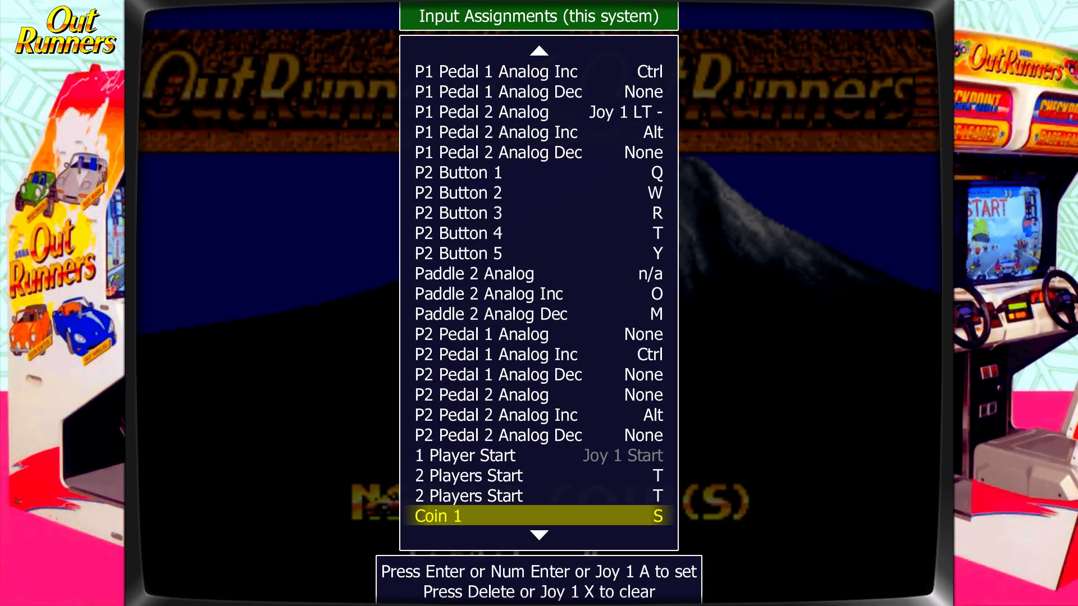
- Map Coin 1 to Joy 1 Back and close the menu back to the game
key(Return)
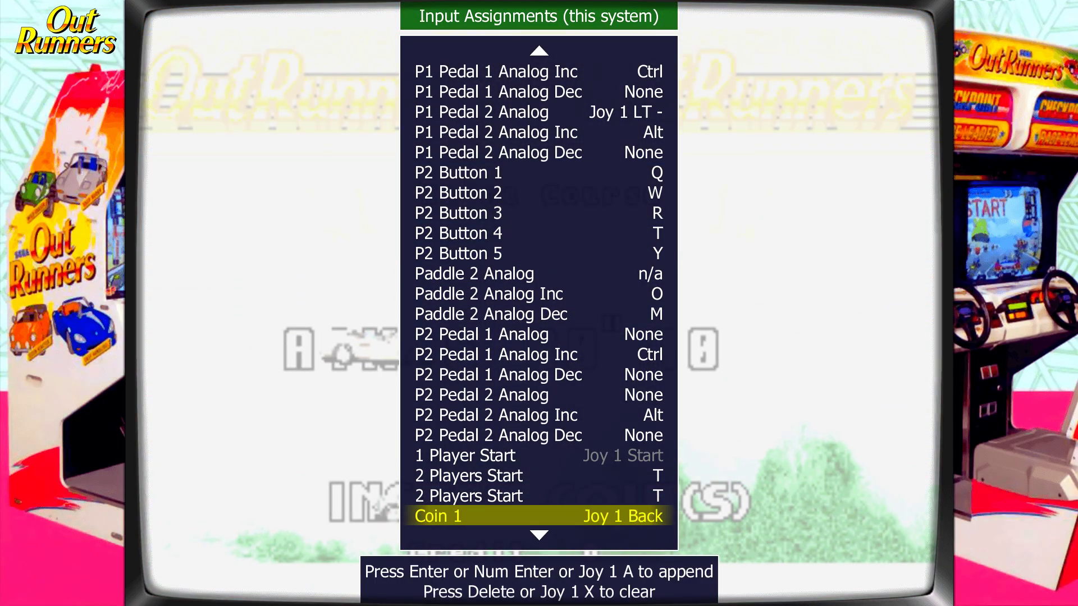
key(Up)
key(Up)
key(Up)
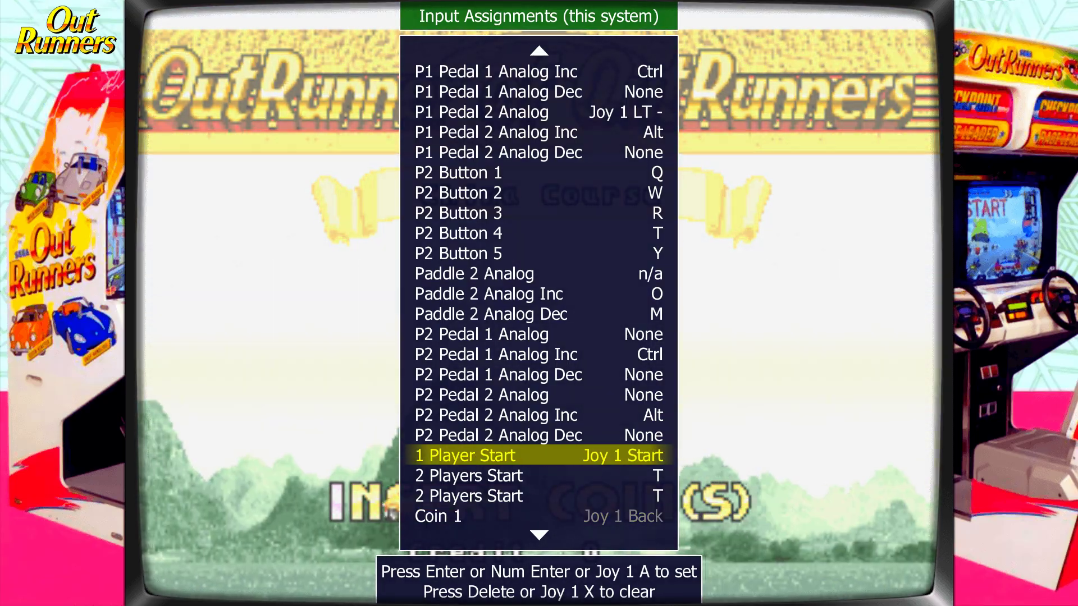
key(Tab)
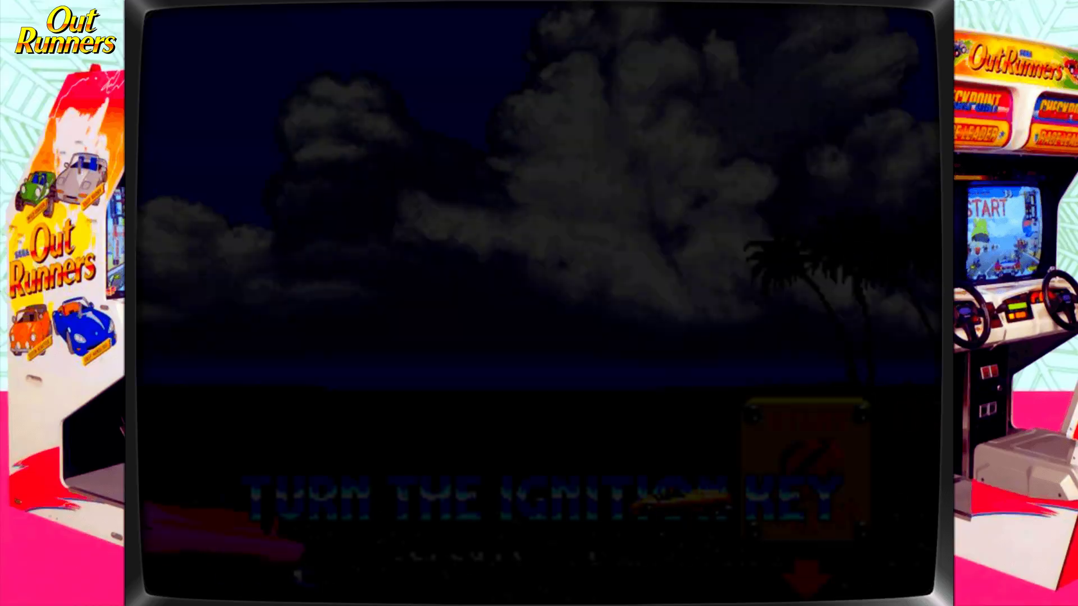
- Insert coins, start a one-player game and select the black roadster
key(5)
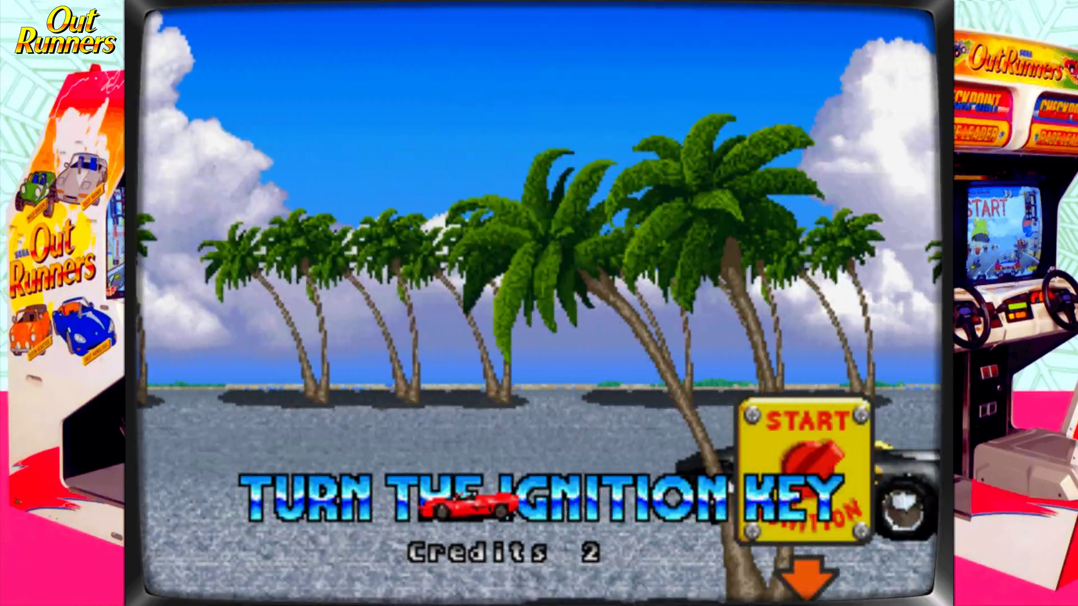
key(1)
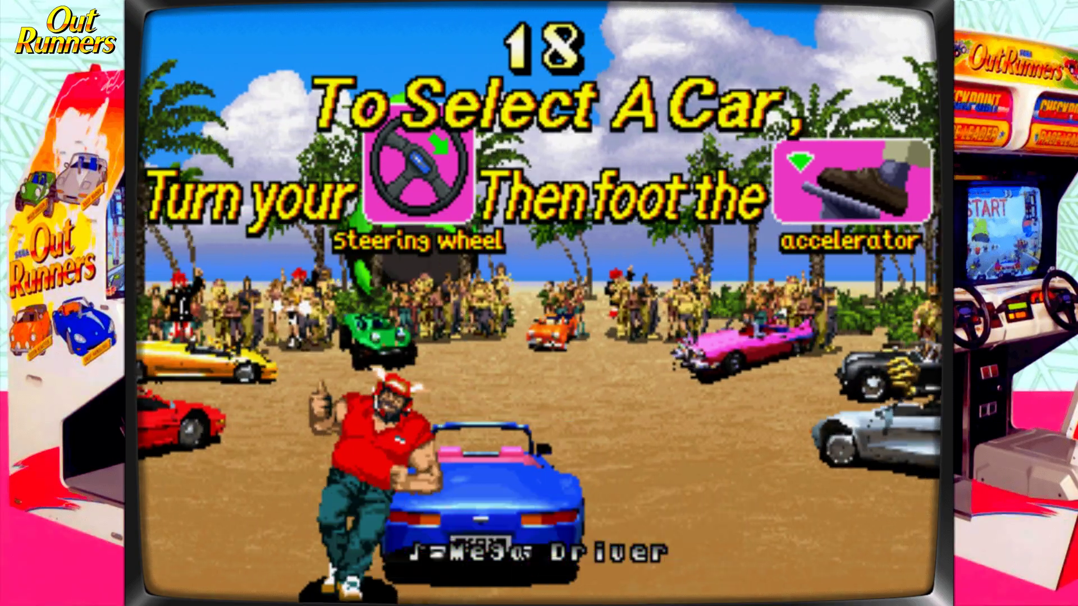
key(Right)
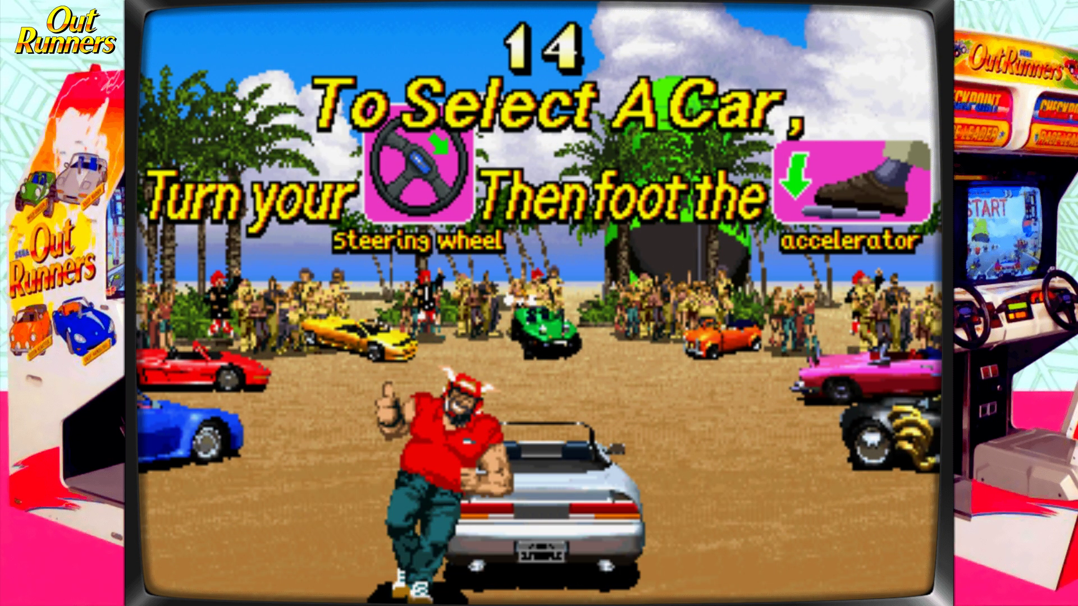
key(Right)
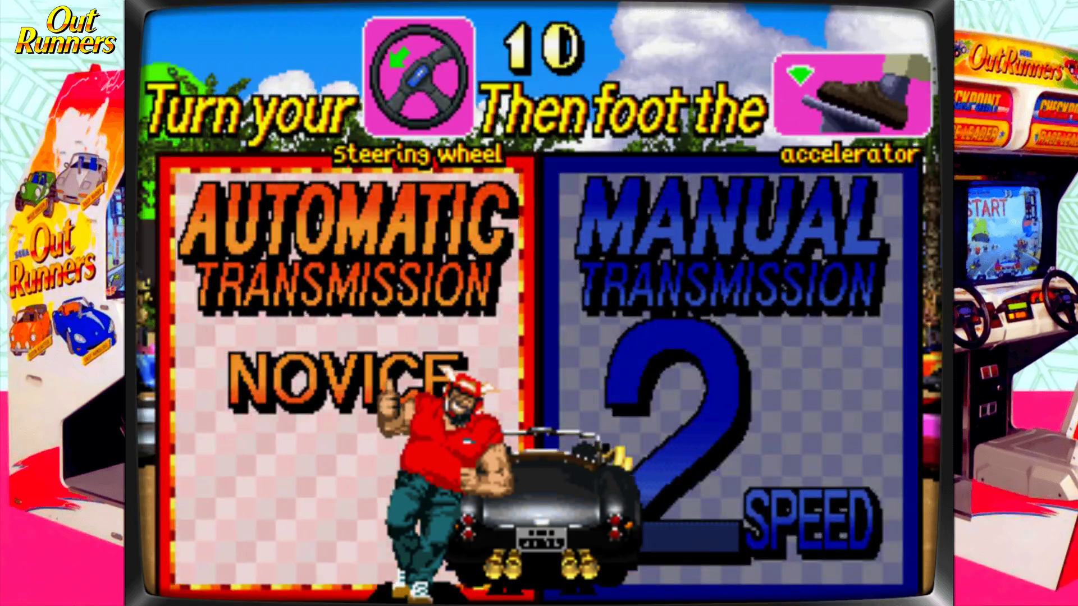
- Choose Automatic Transmission (Novice) and confirm to begin the race
key(Right)
key(Left)
key(Right)
key(Left)
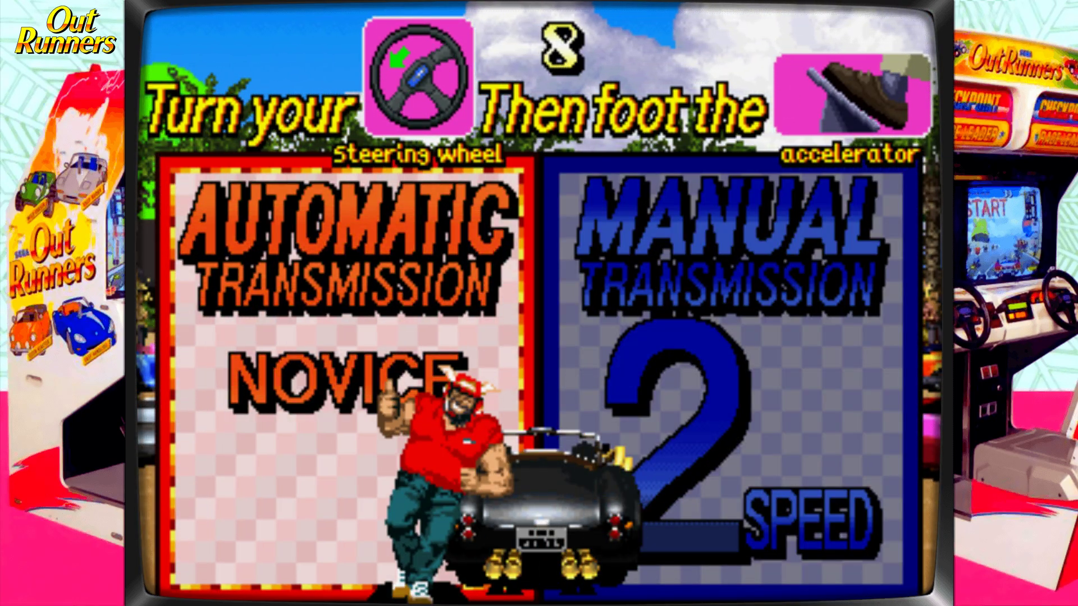
key(Right)
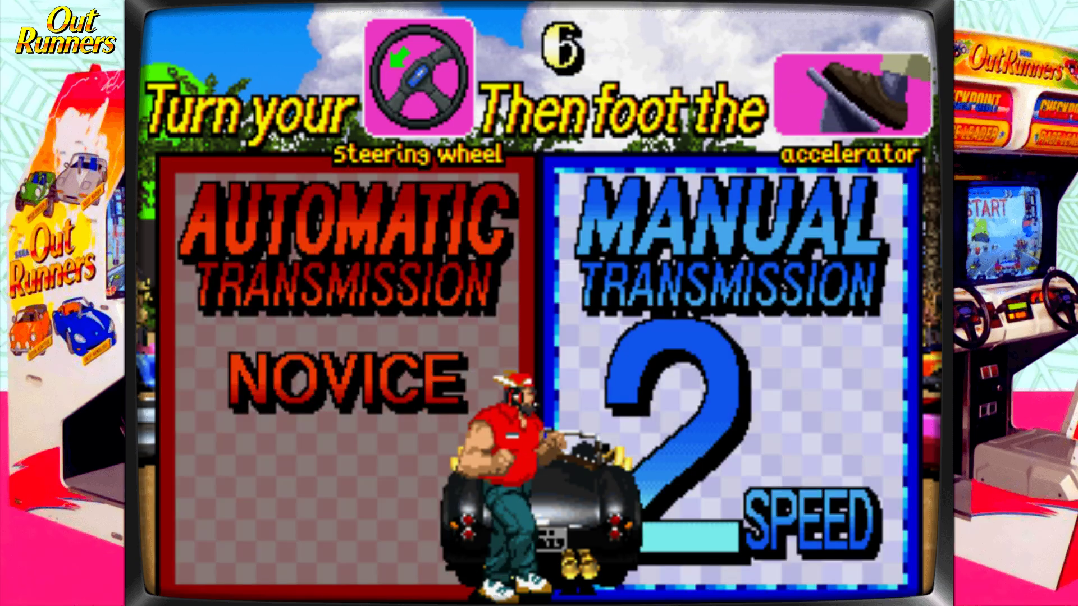
key(Left)
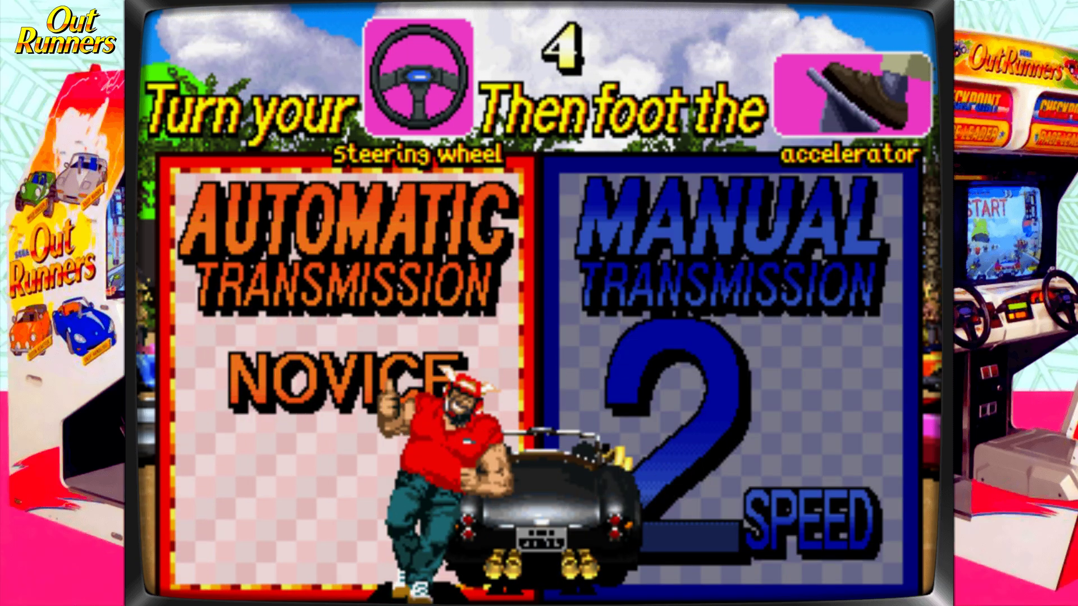
key(Return)
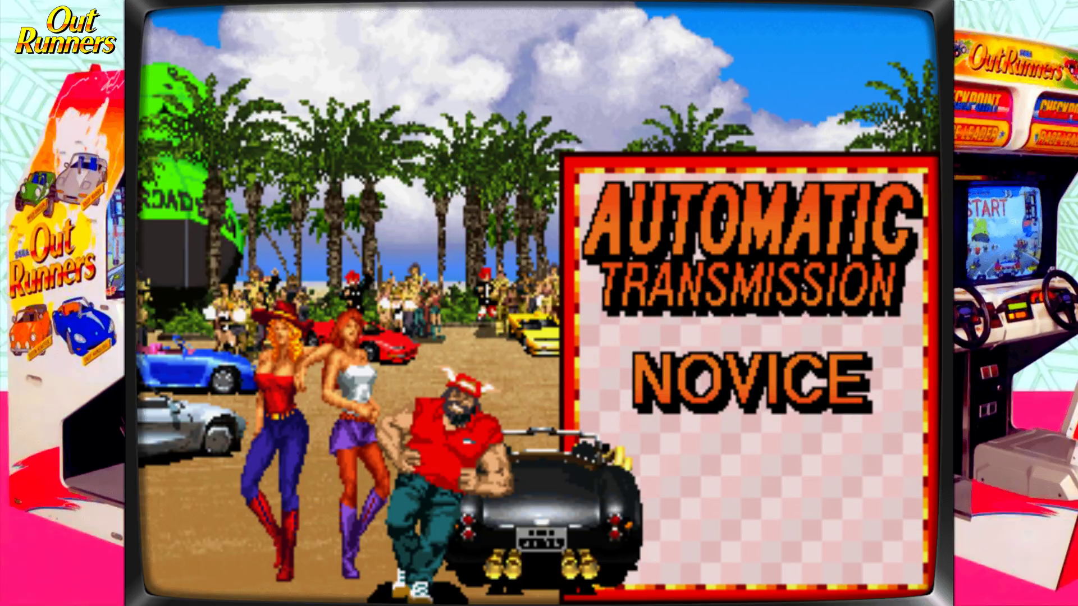